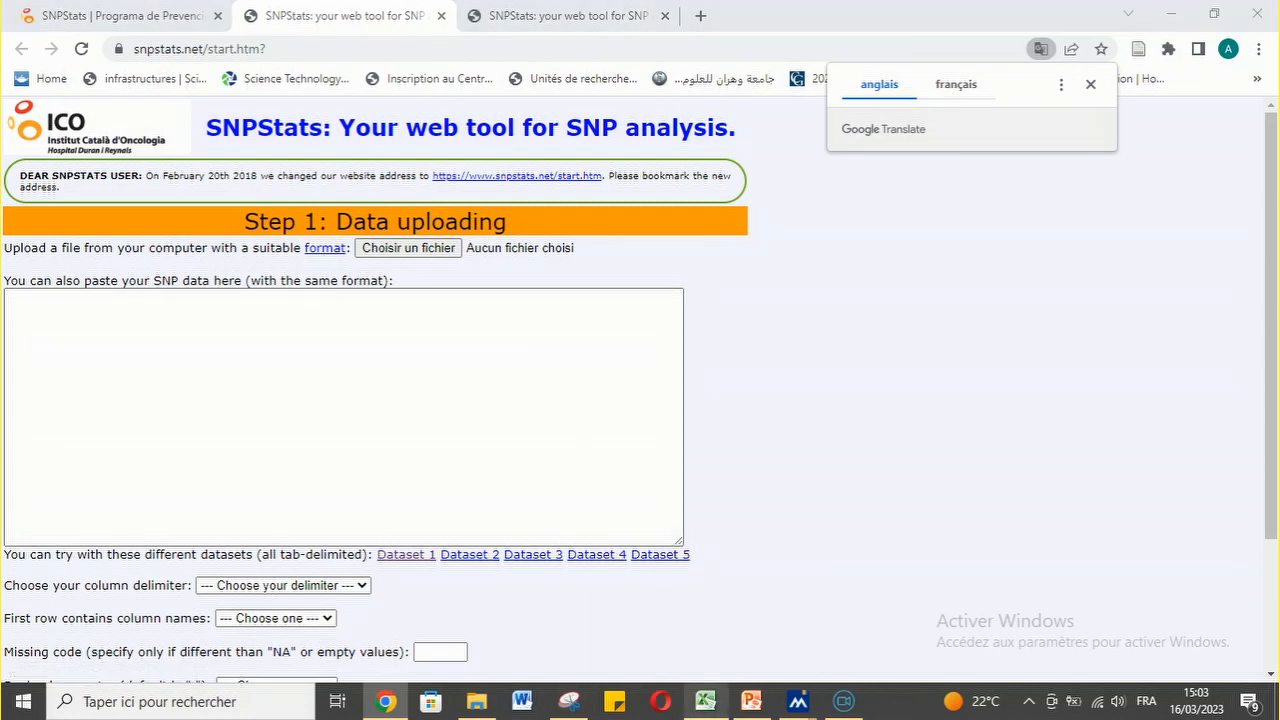
Switch to Excel and save the active SNP sheet as tab-delimited text named Classeur1, replacing the existing file on the desktop
click(705, 701)
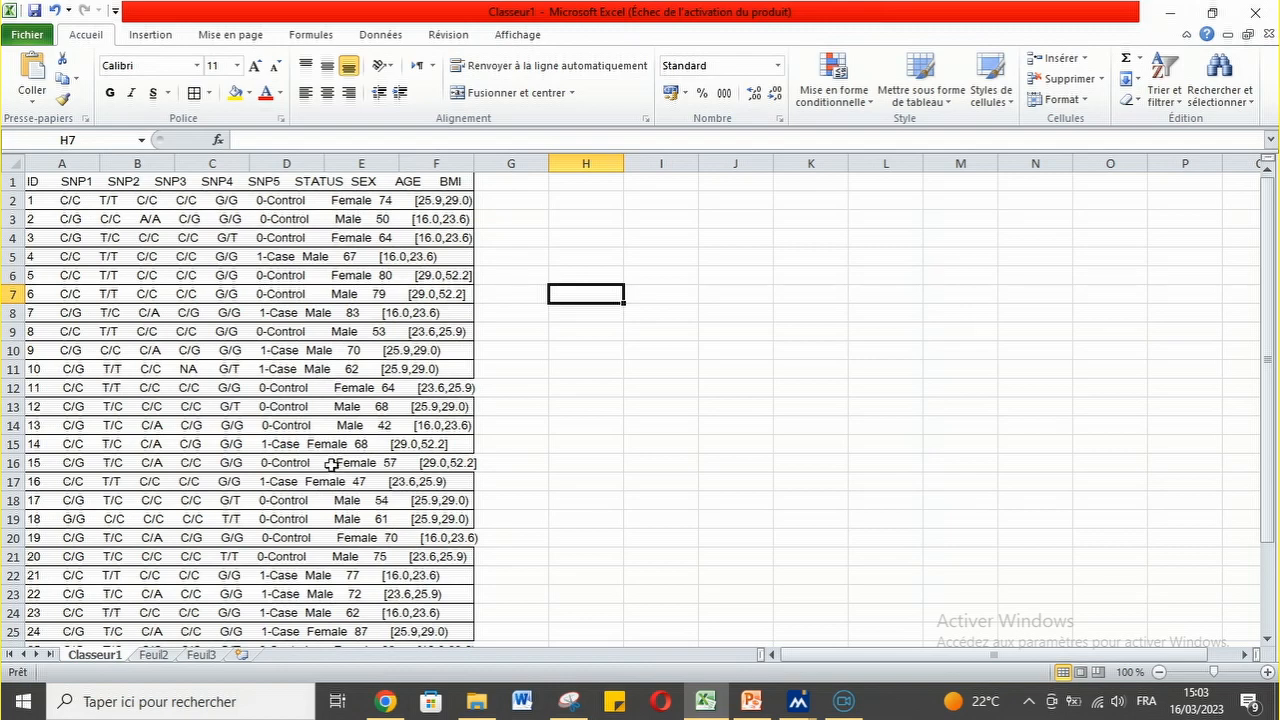
click(385, 701)
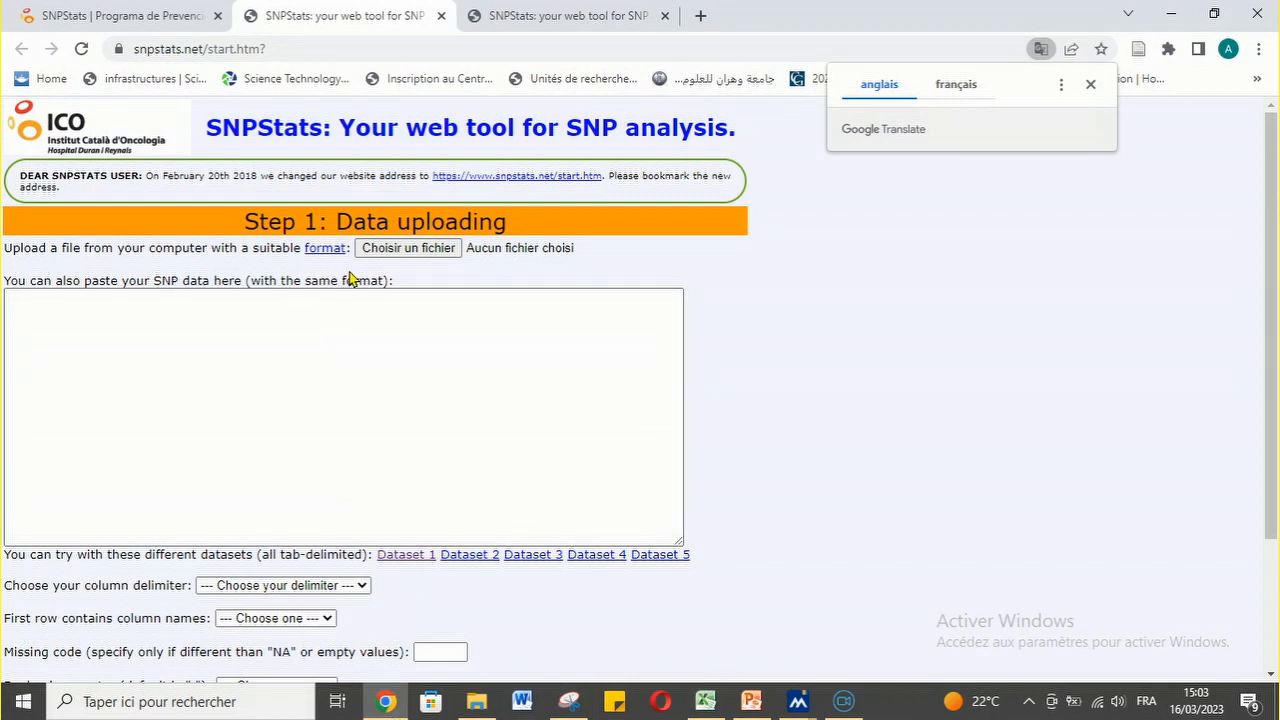
click(706, 702)
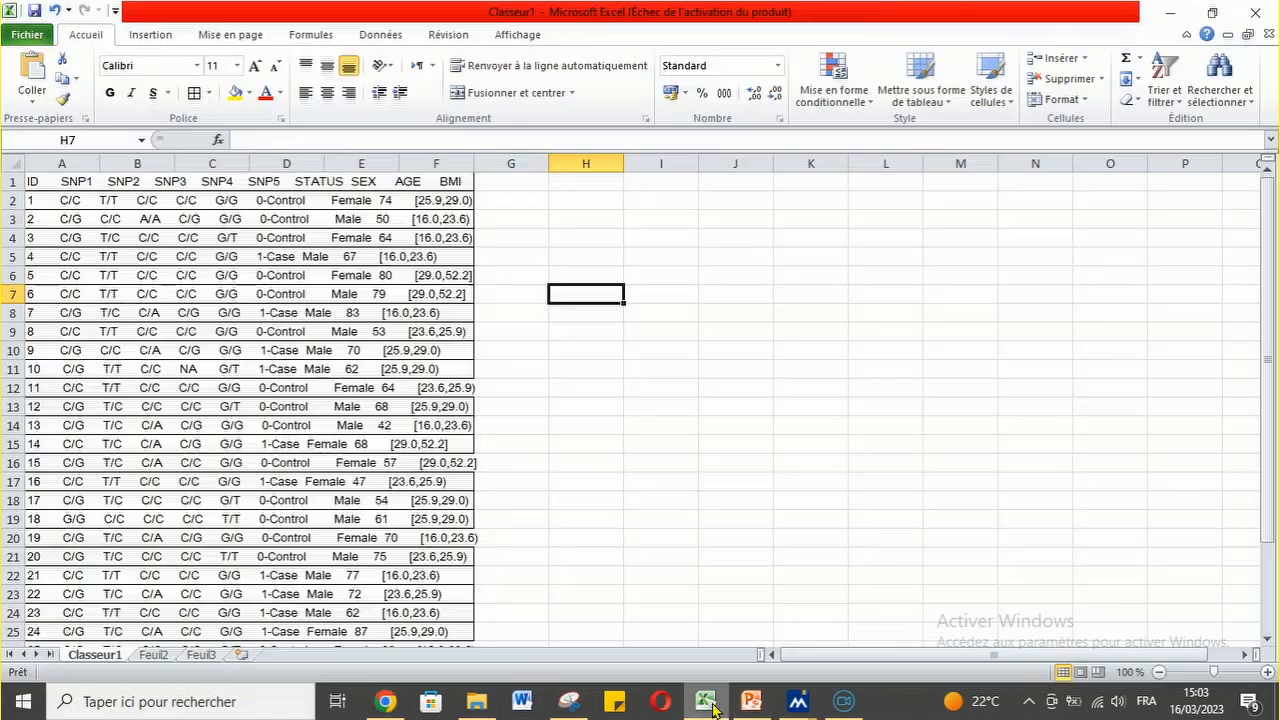
click(28, 35)
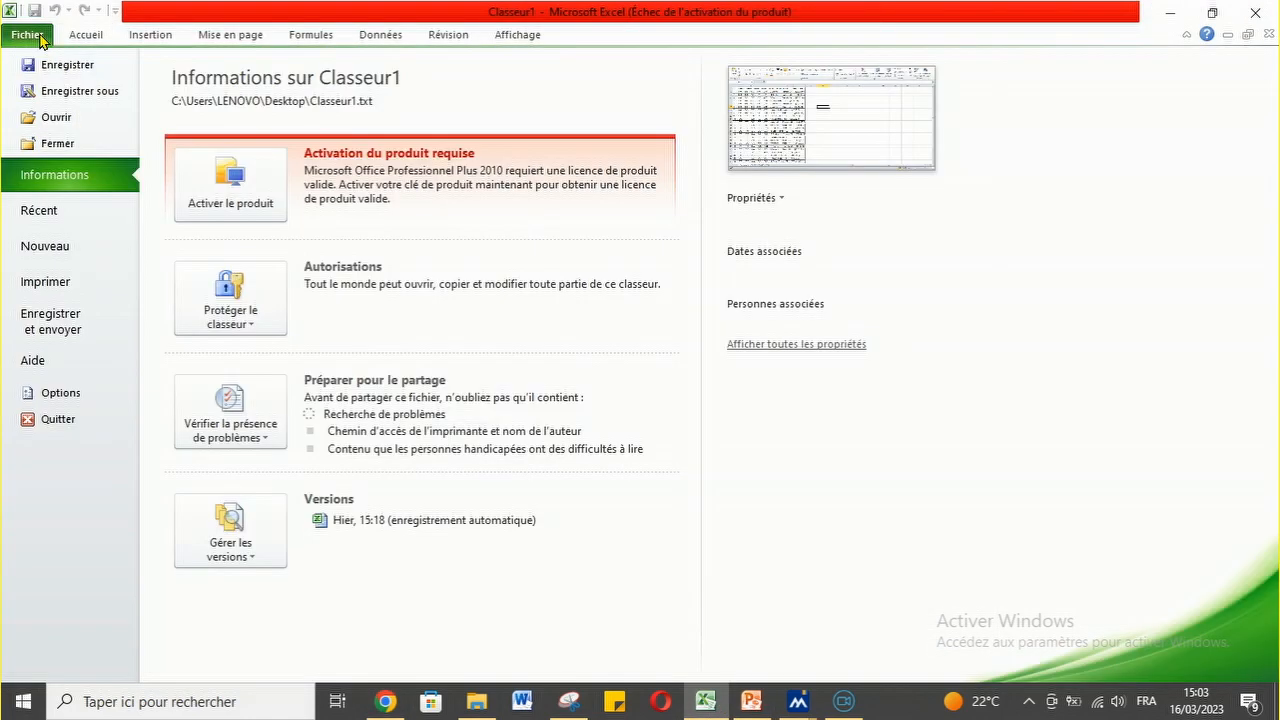
click(44, 91)
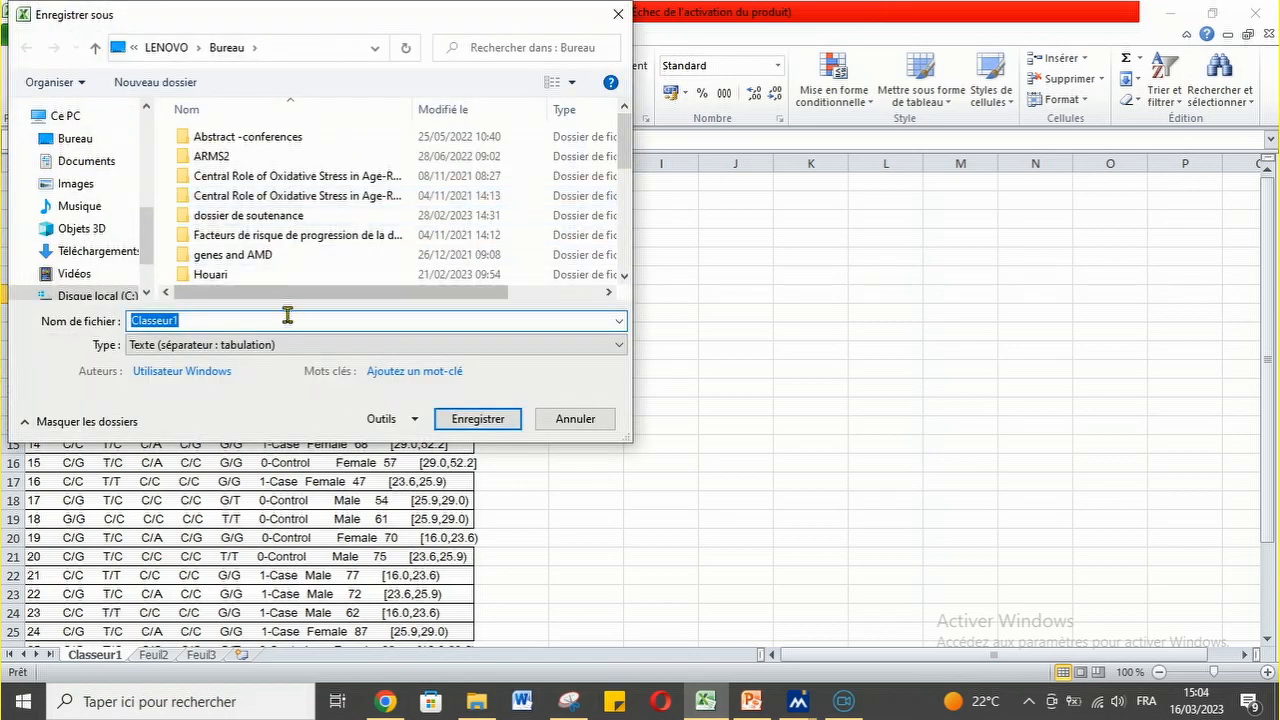
click(300, 349)
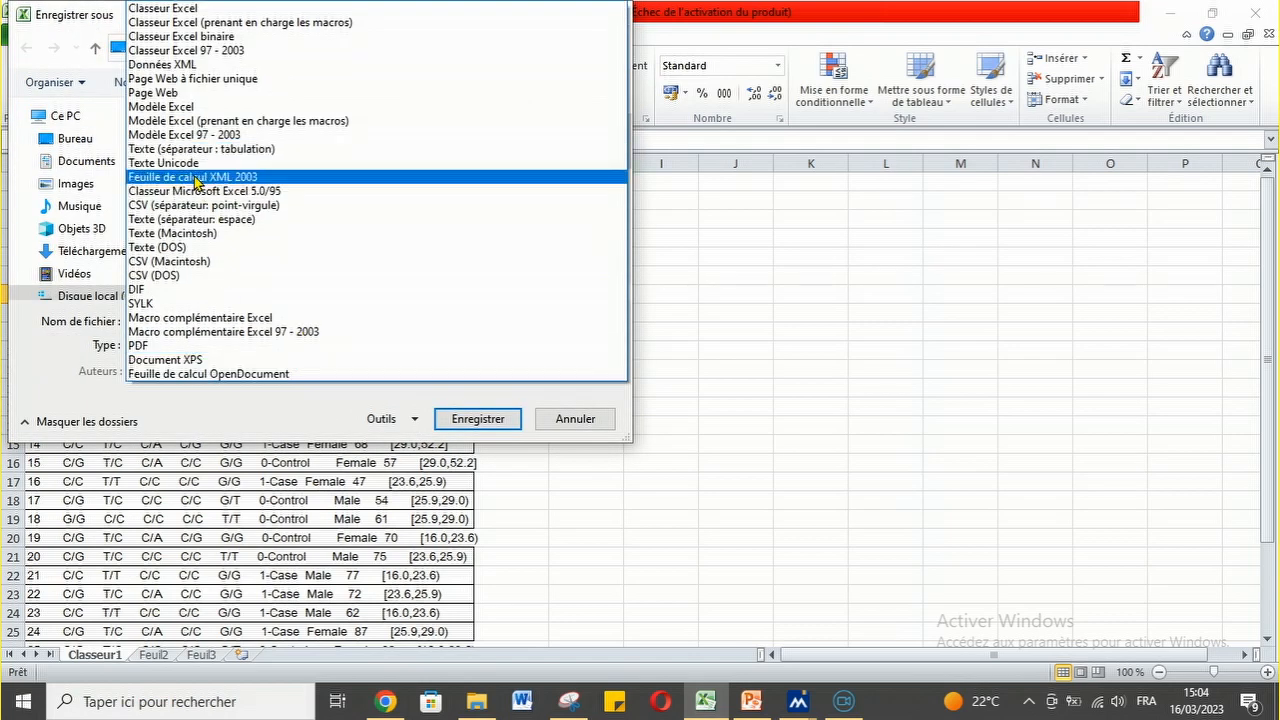
click(249, 151)
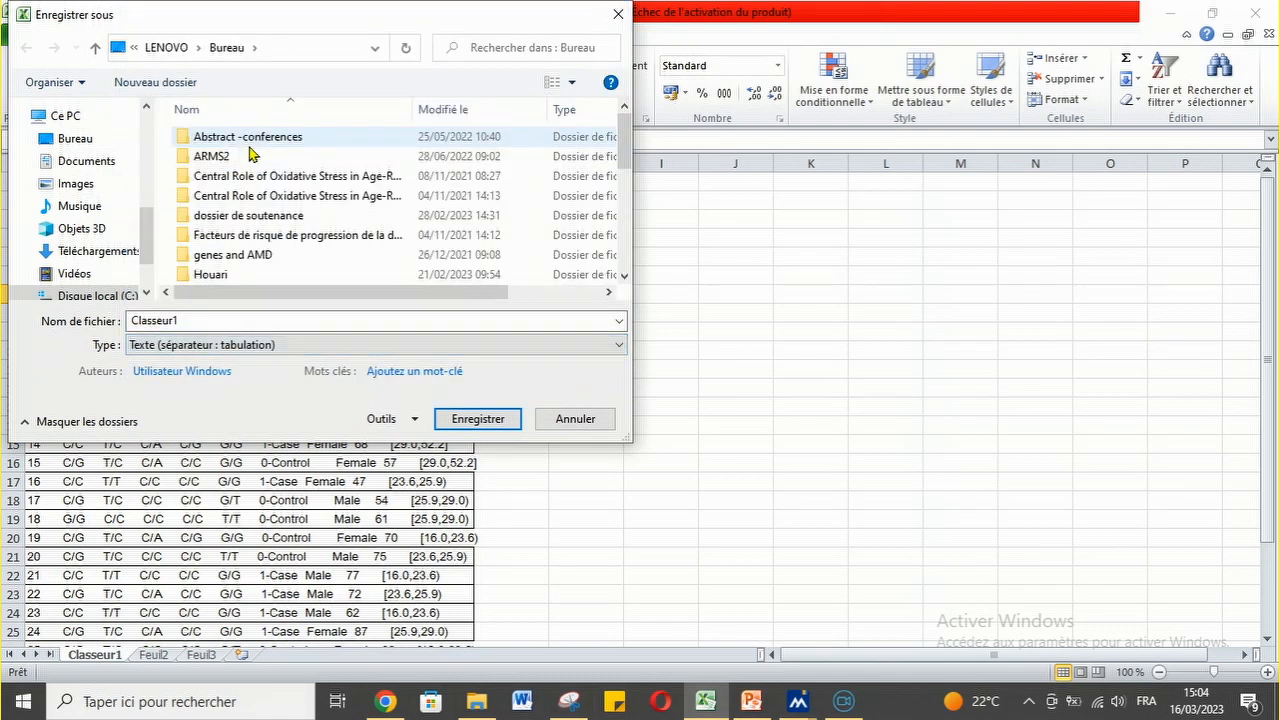
double_click(167, 319)
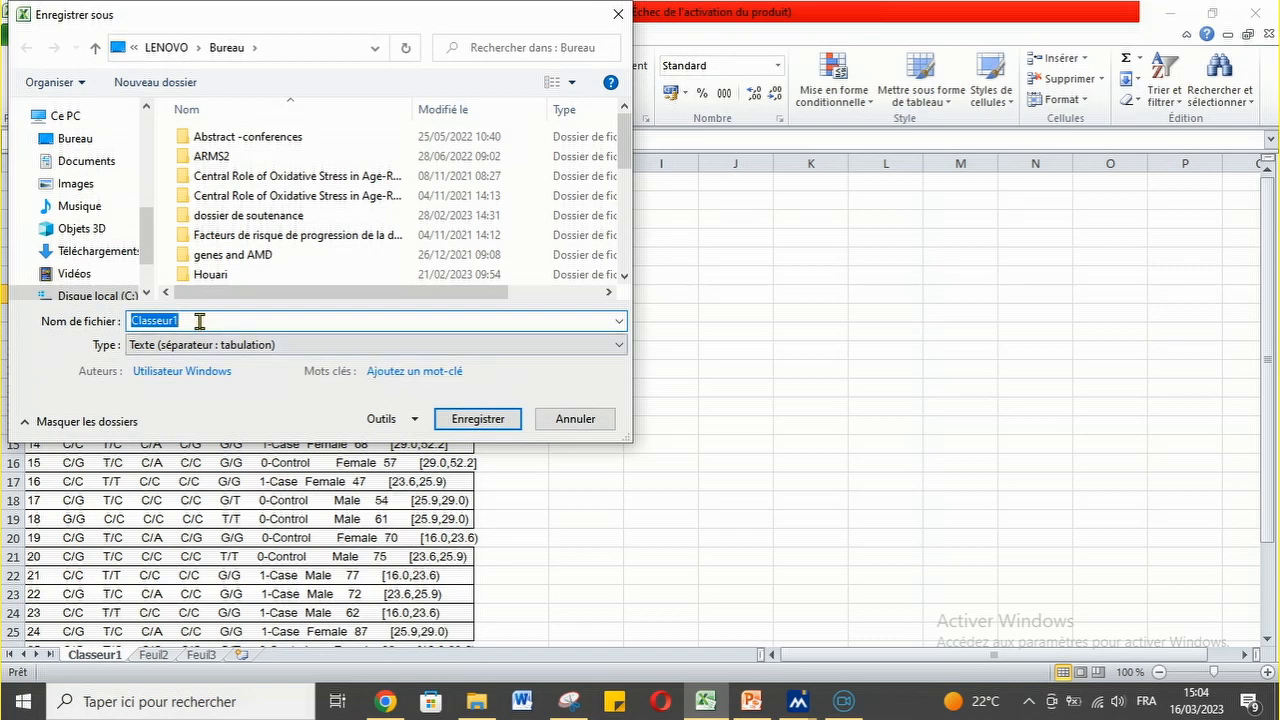
click(474, 422)
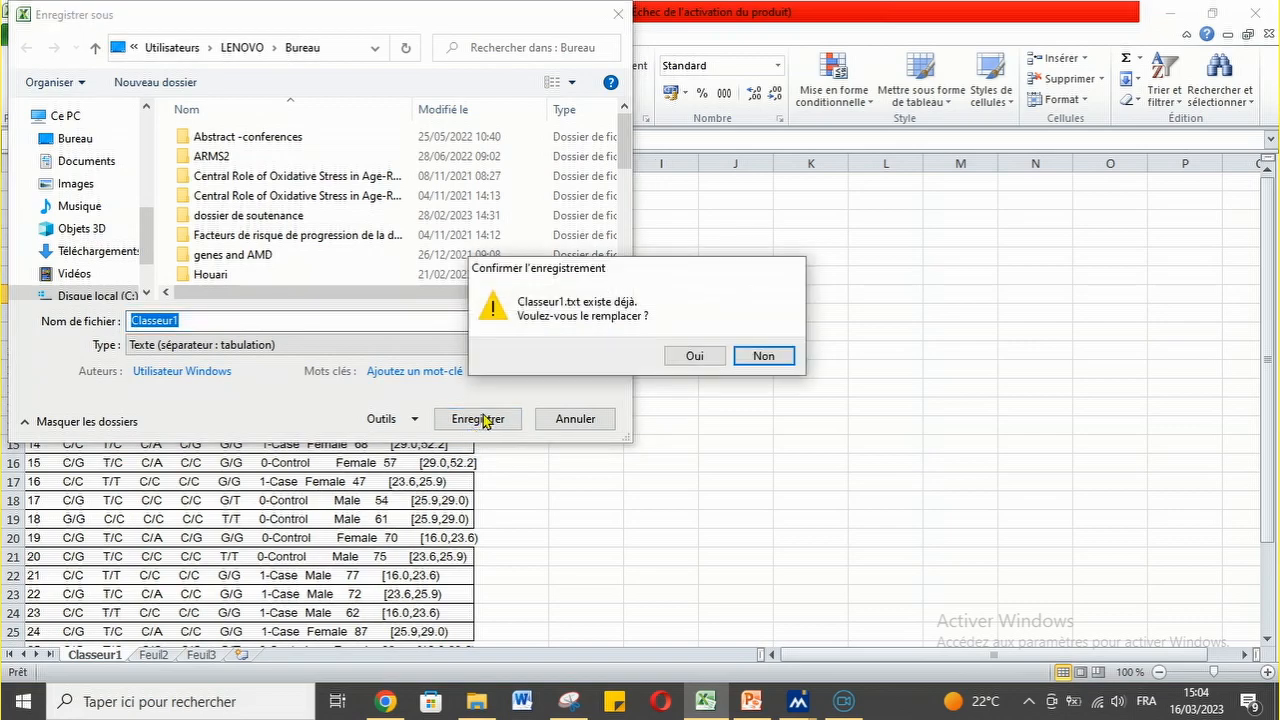
click(695, 355)
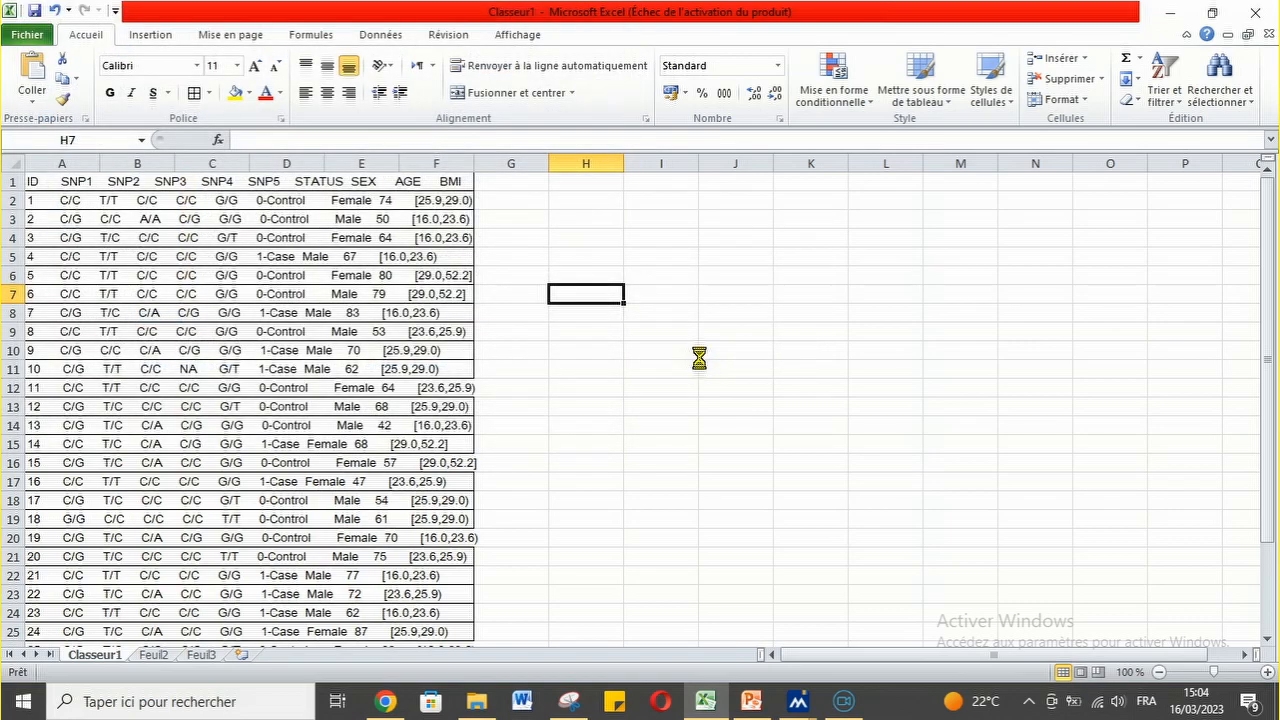
click(617, 408)
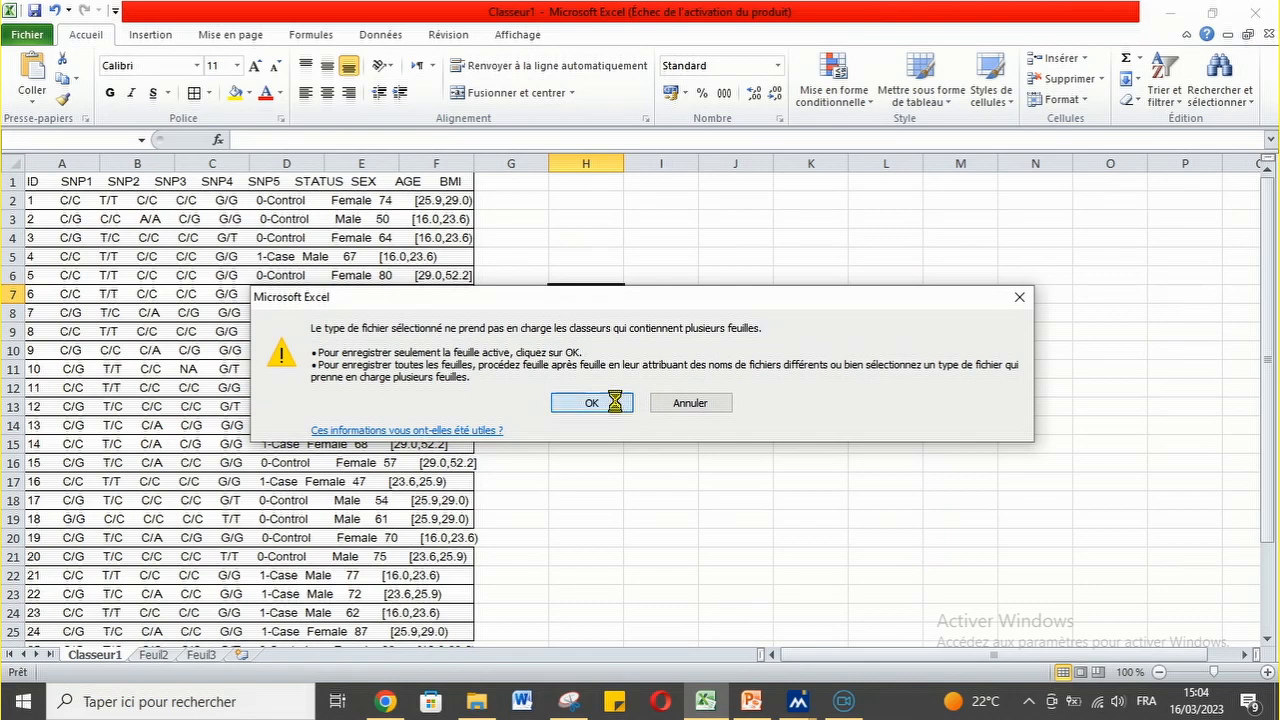
click(567, 416)
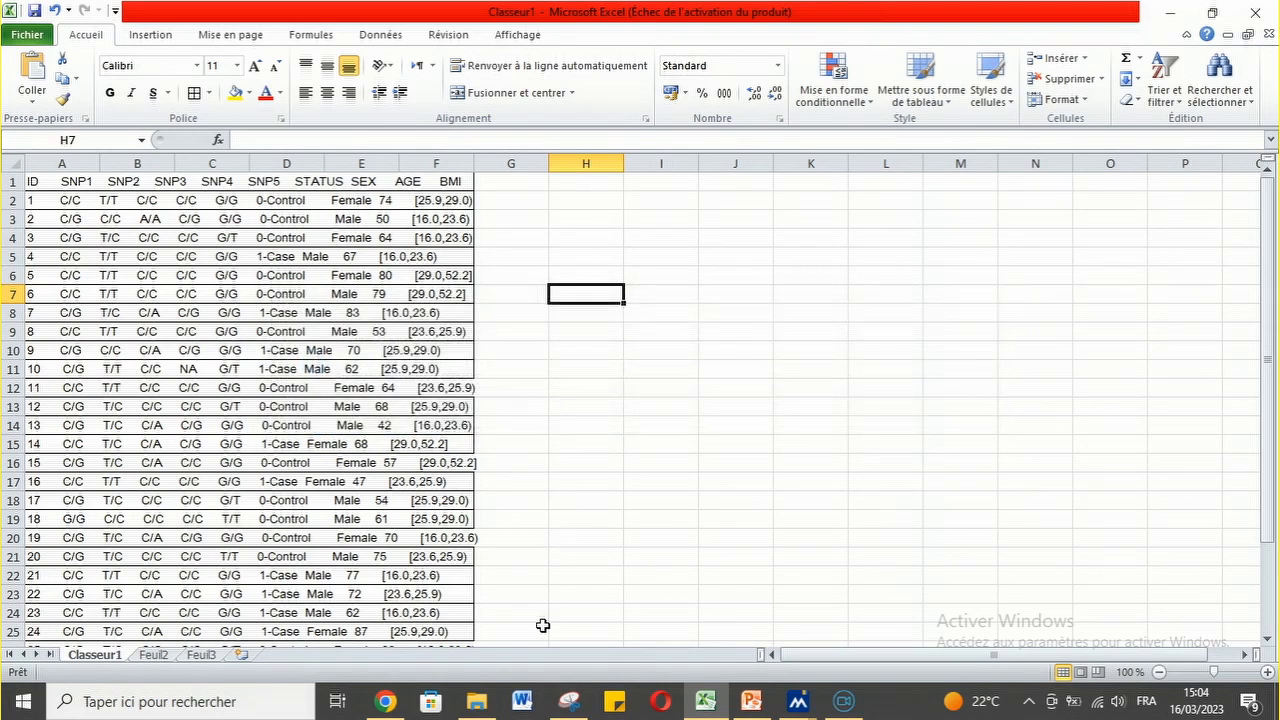
Switch to the SNPStats page in Chrome and choose the desktop file Classeur1 for upload
click(385, 701)
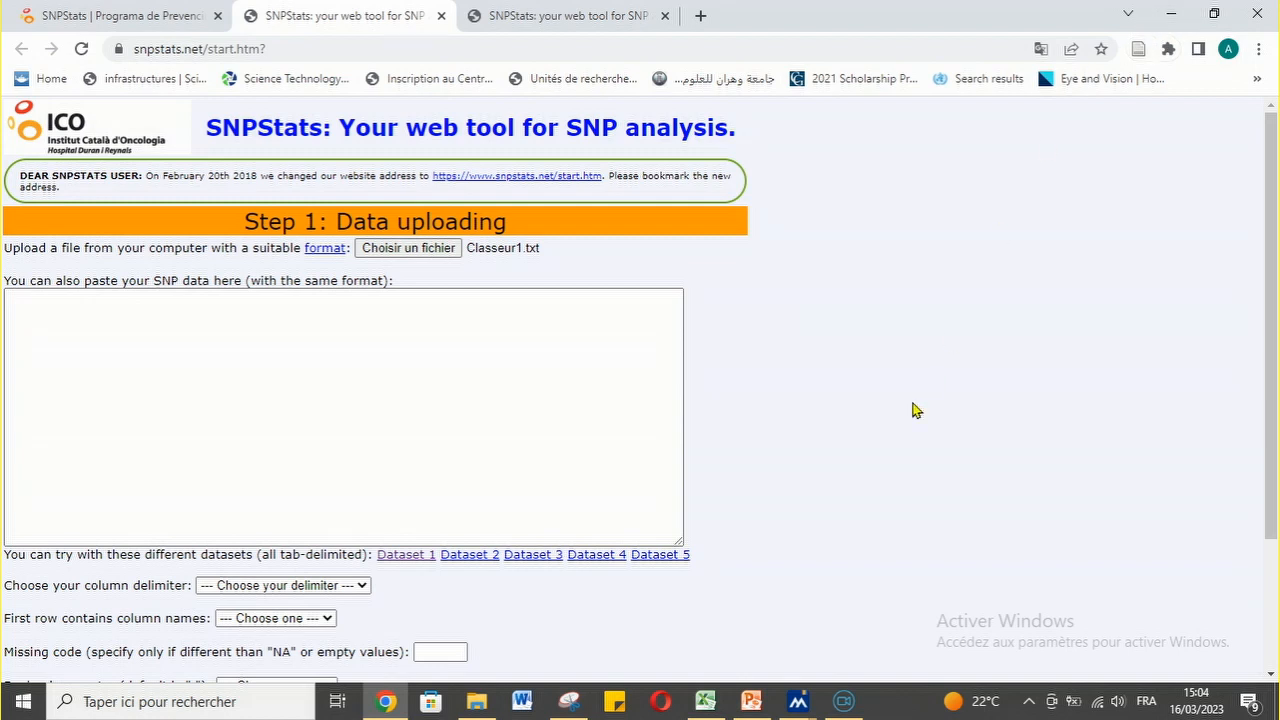
click(507, 348)
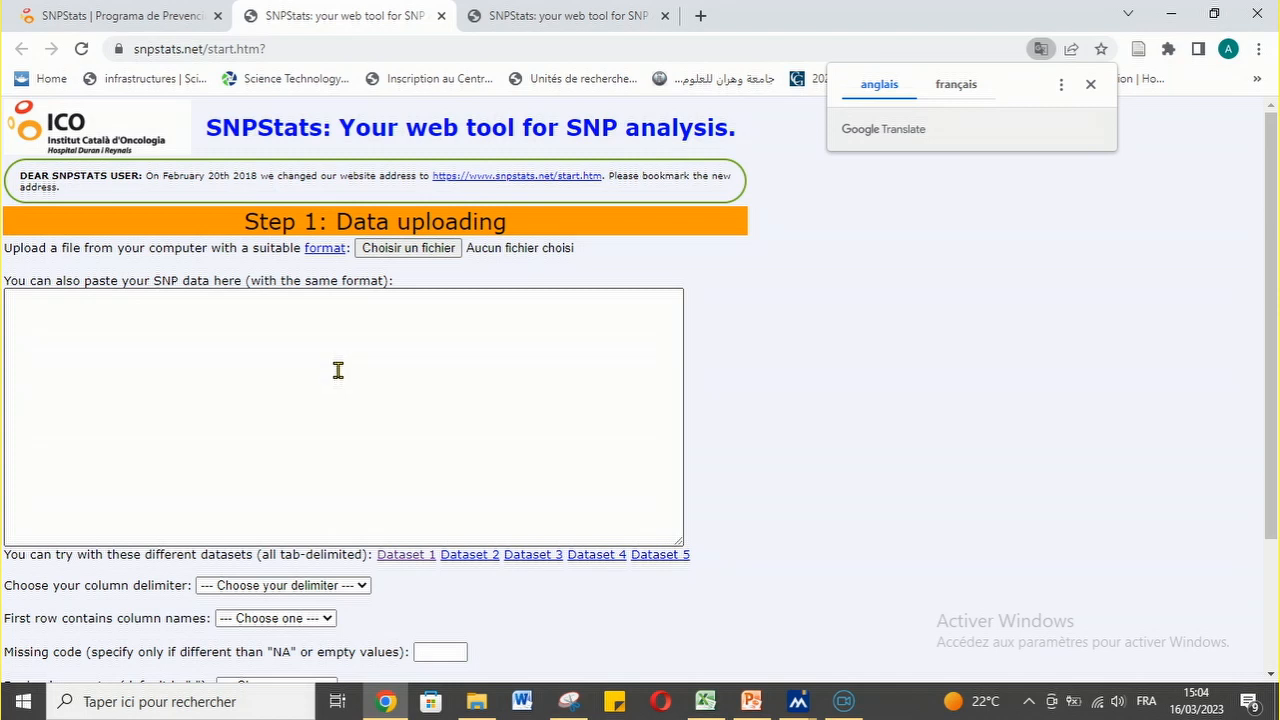
click(395, 251)
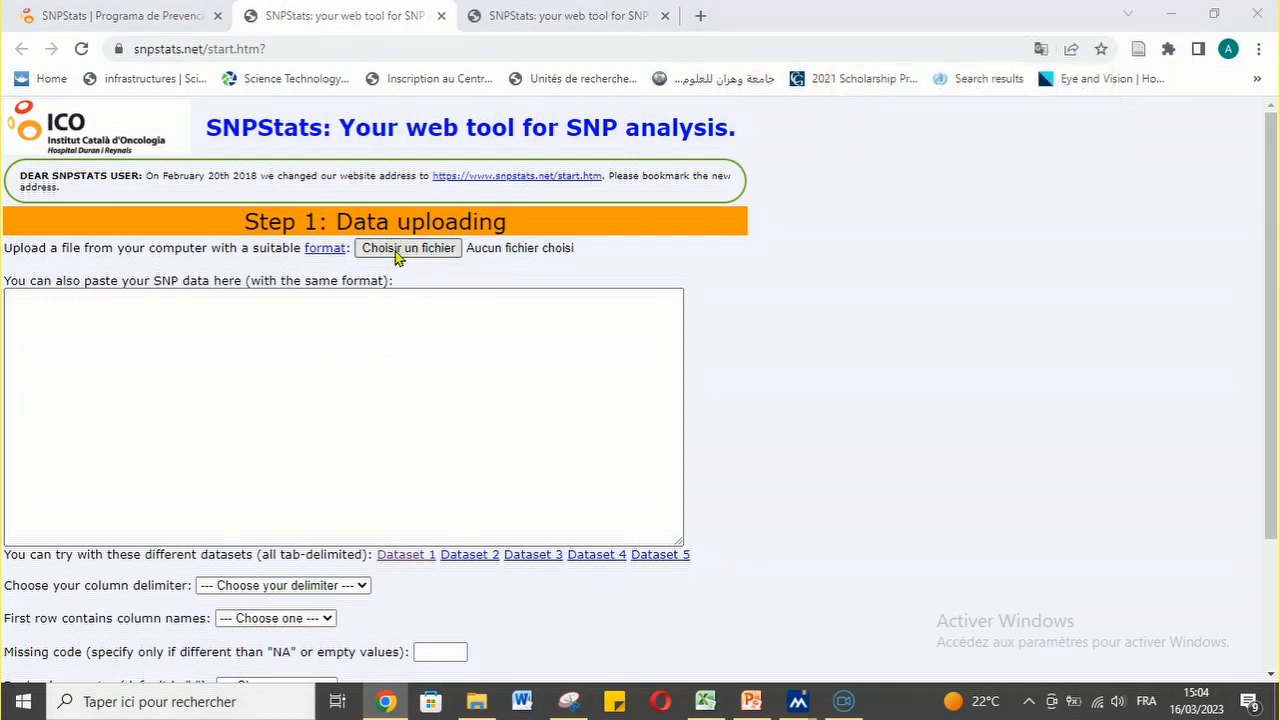
drag(1050, 308, 1051, 410)
click(980, 362)
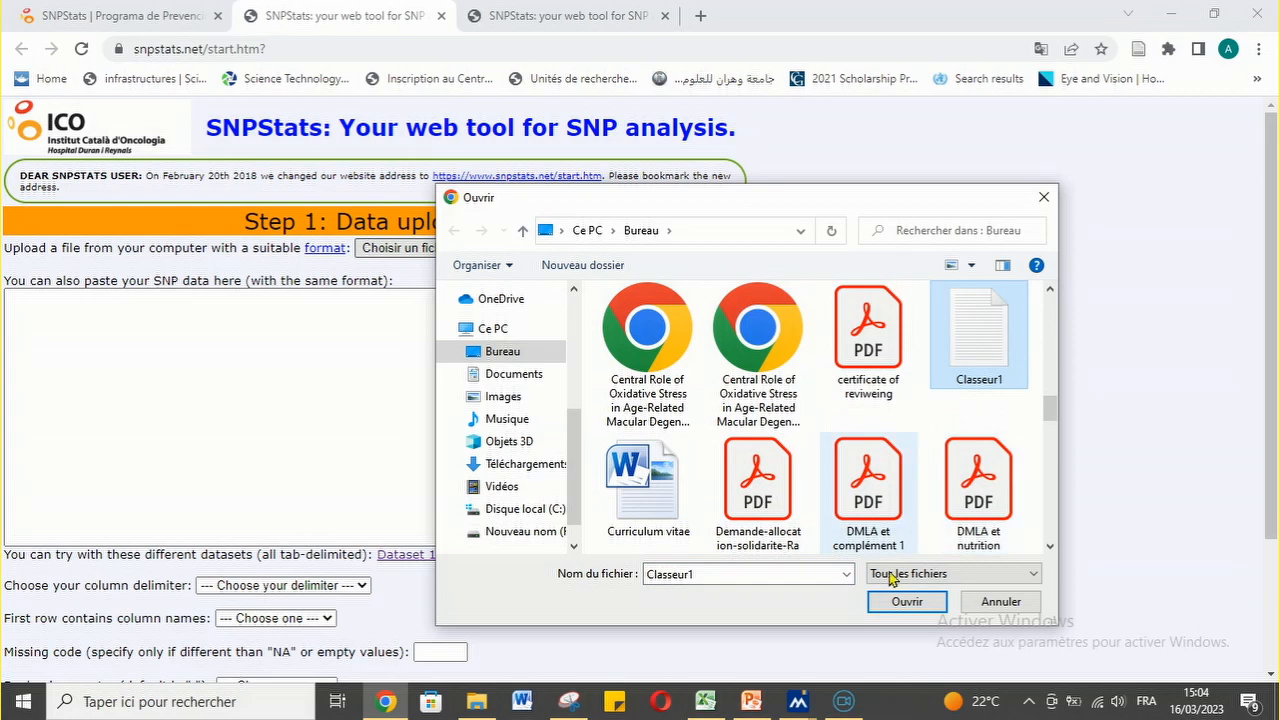
click(884, 607)
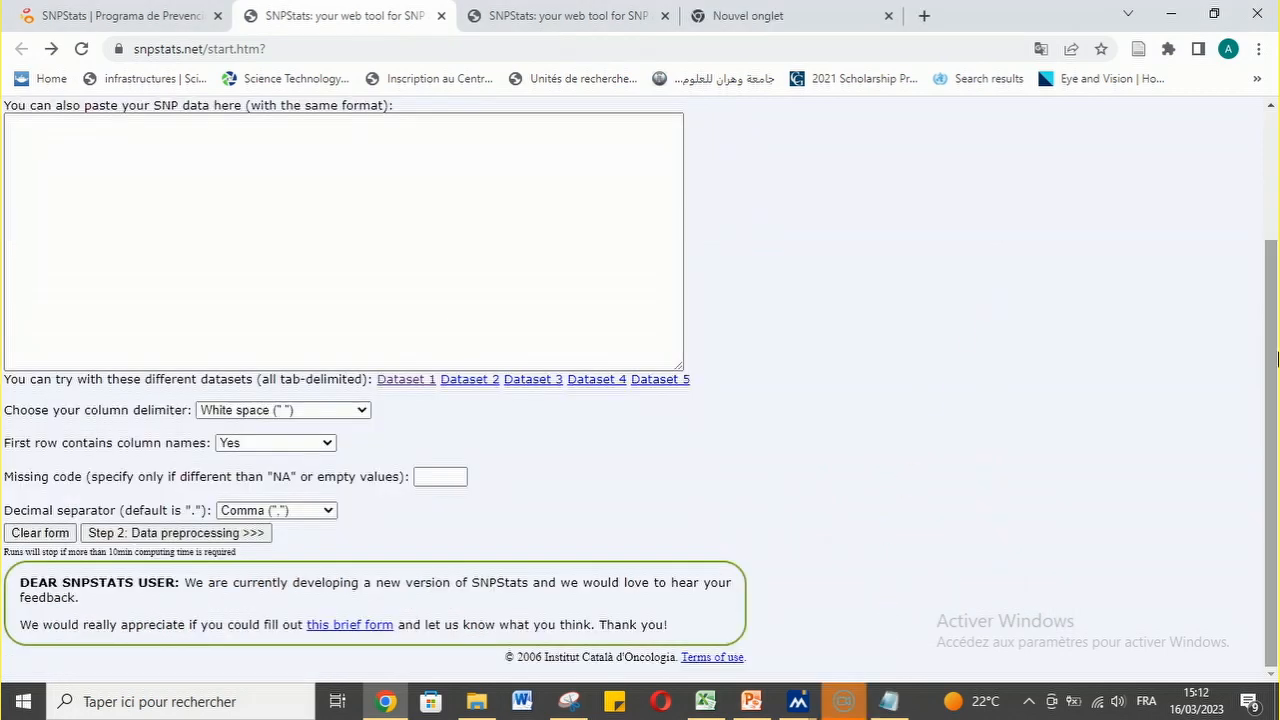
Check the column spacing of Classeur1 in Notepad and set the SNPStats column delimiter to Tabulator ("\t")
click(322, 418)
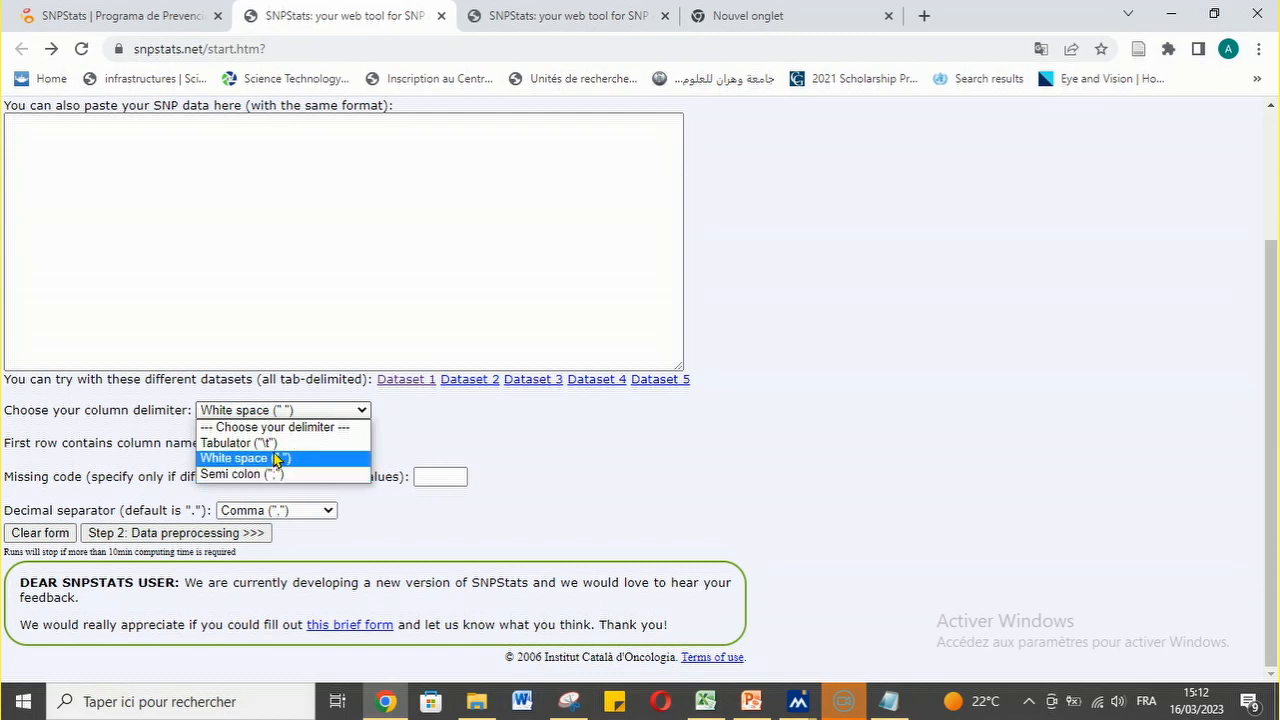
click(888, 701)
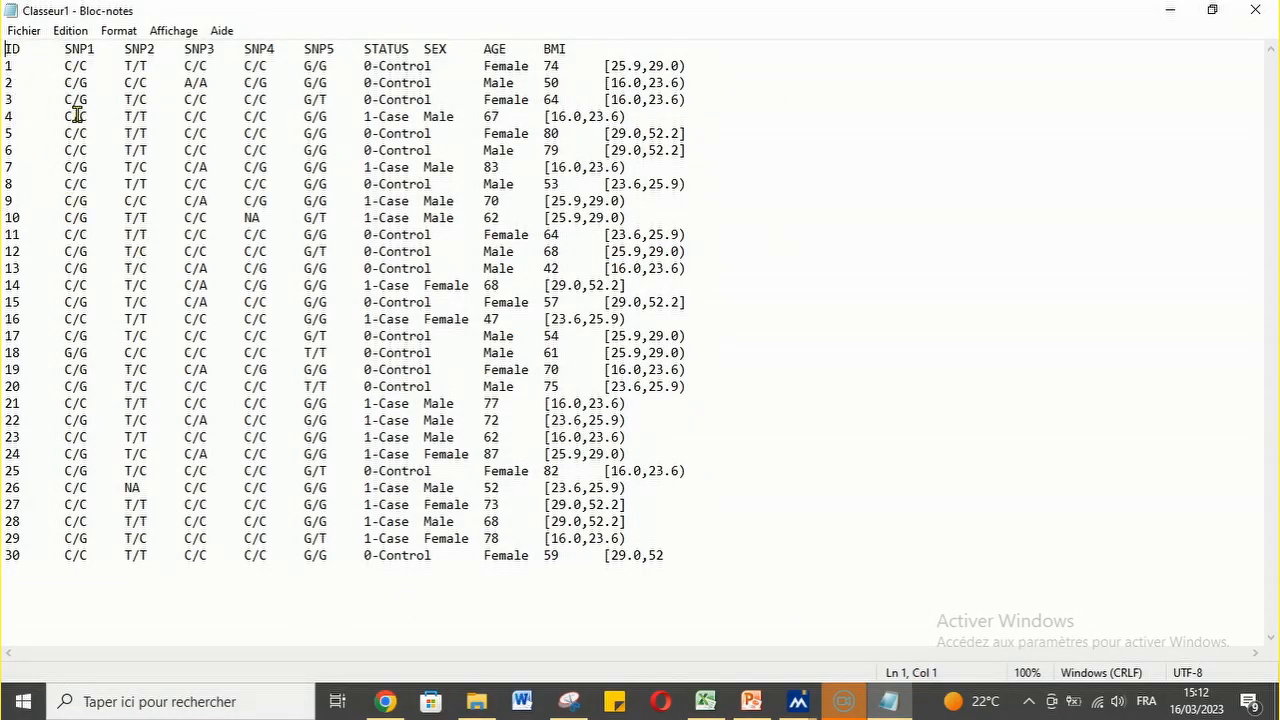
click(382, 703)
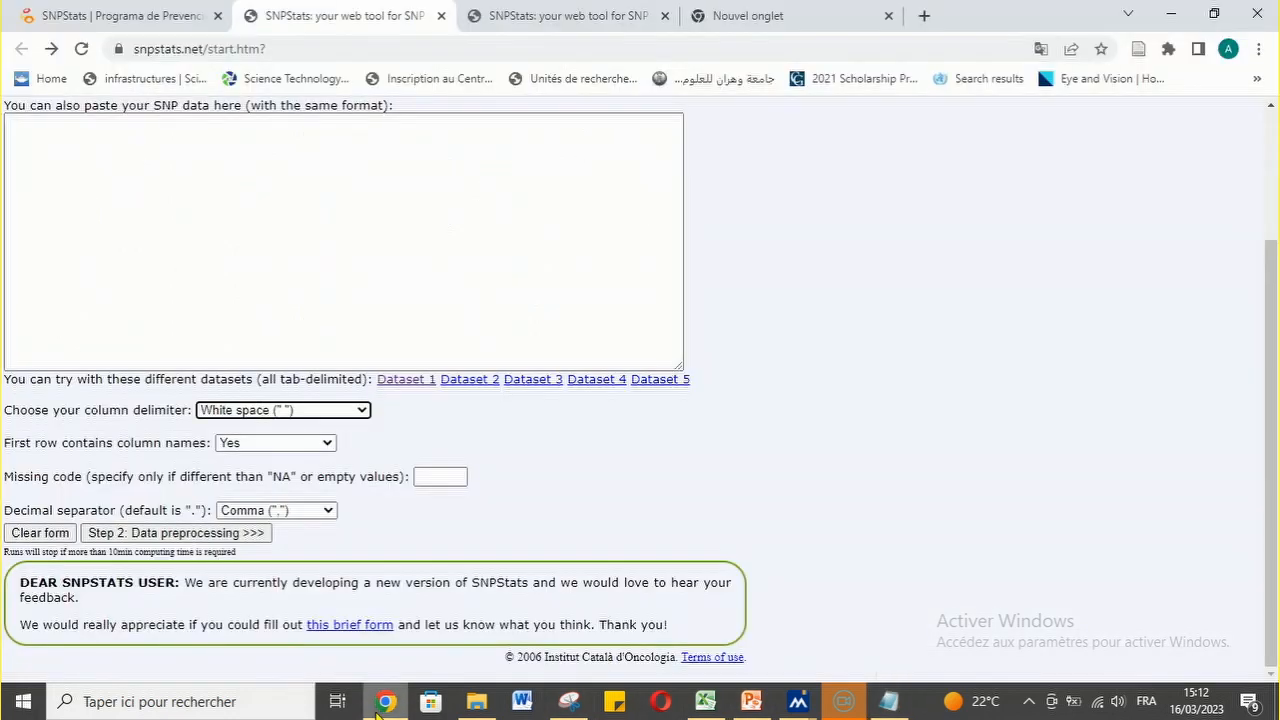
click(307, 412)
click(307, 412)
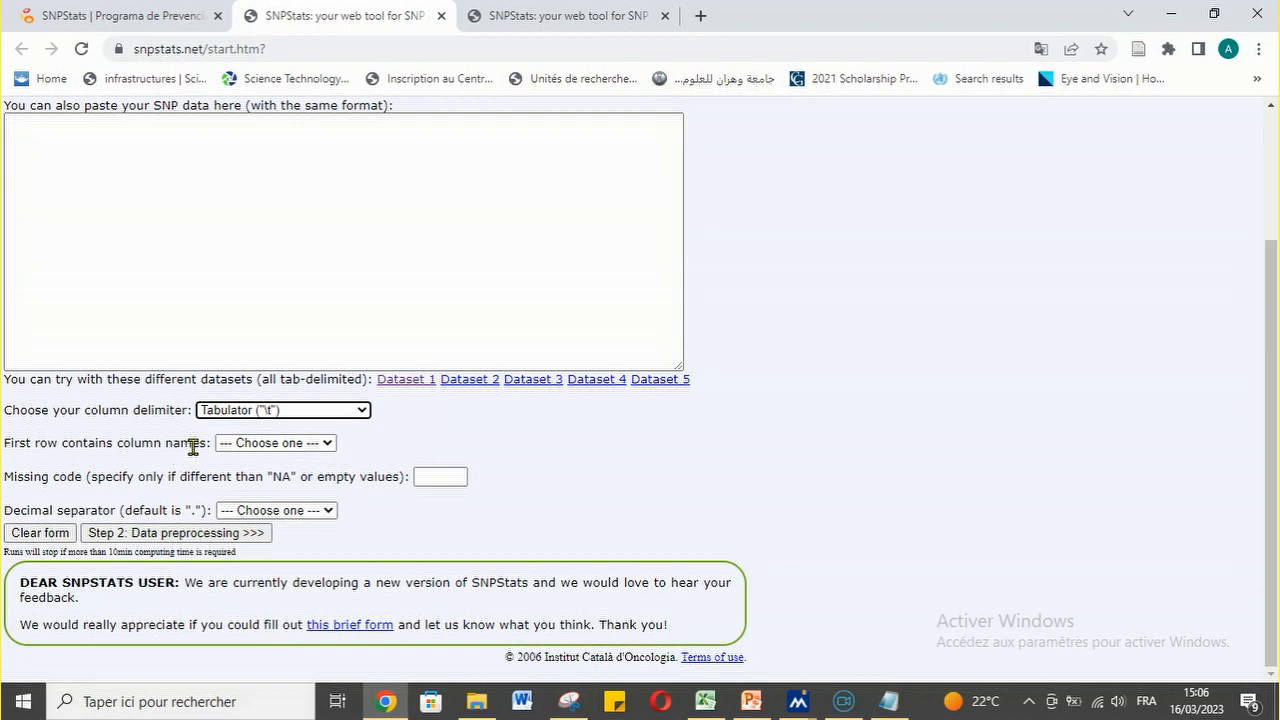
Check the header row of Classeur1 in Notepad and set "First row contains column names" to Yes in SNPStats
click(905, 708)
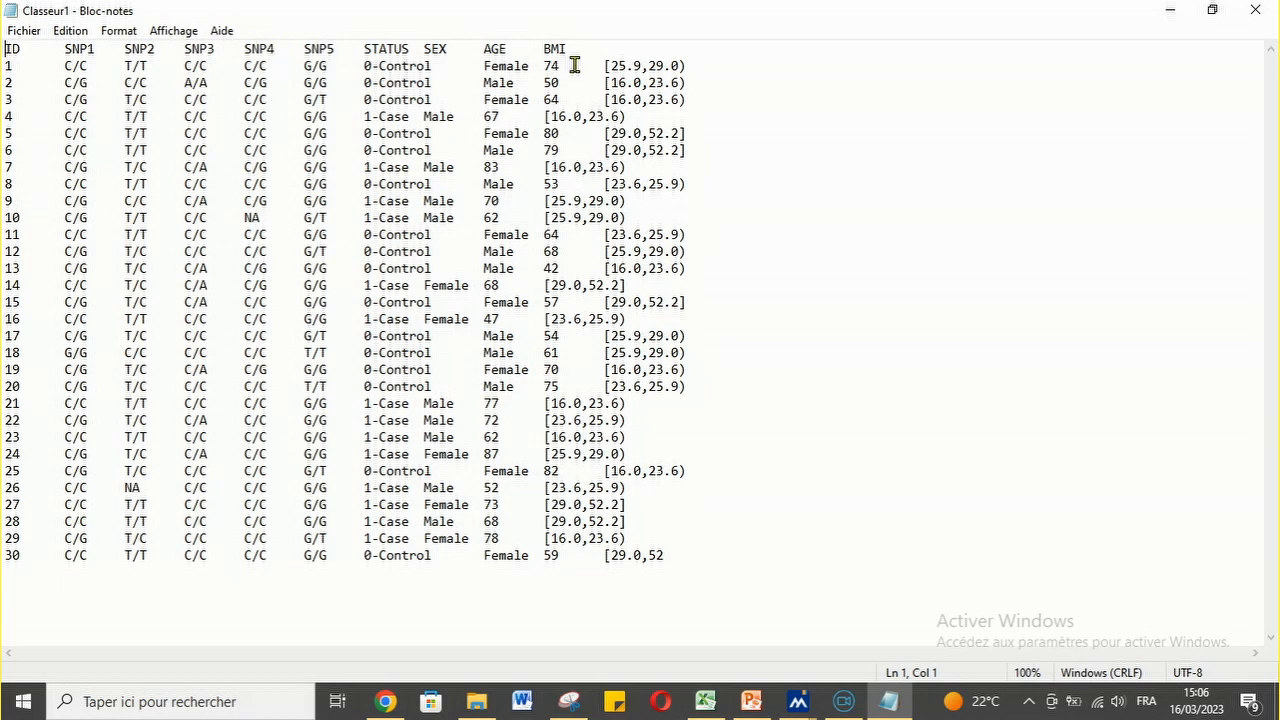
click(378, 703)
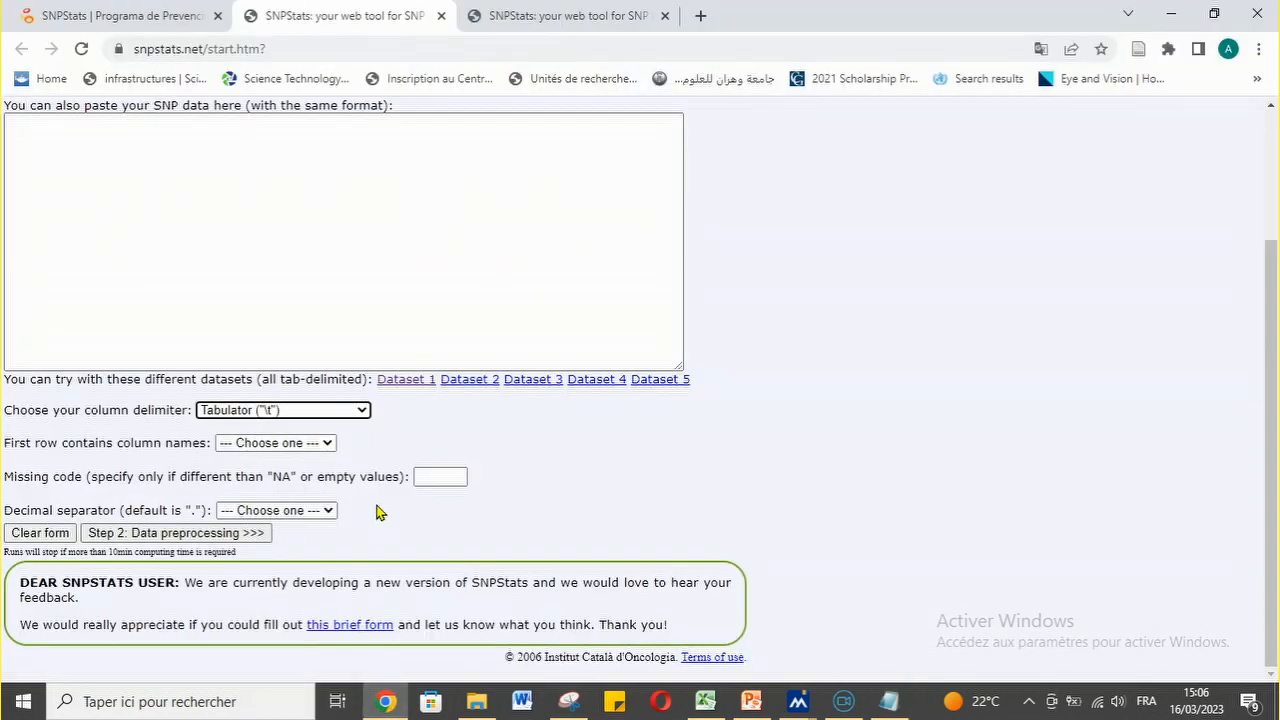
click(327, 446)
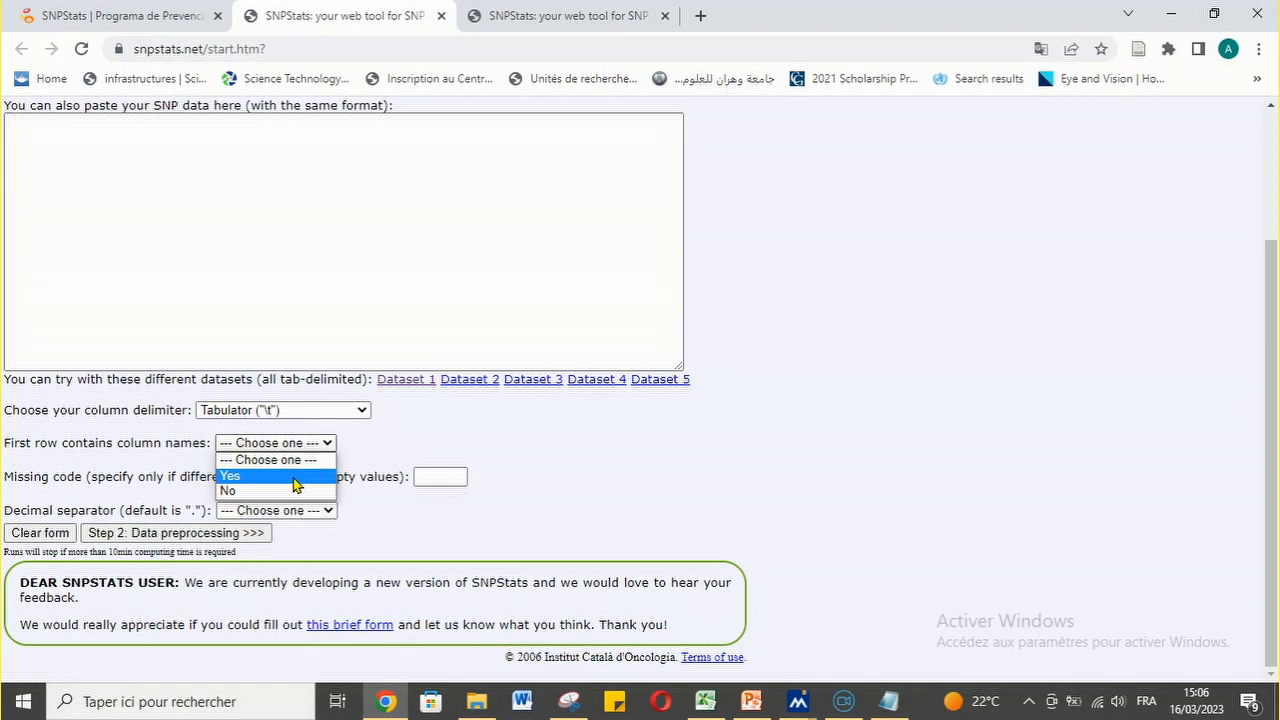
click(294, 477)
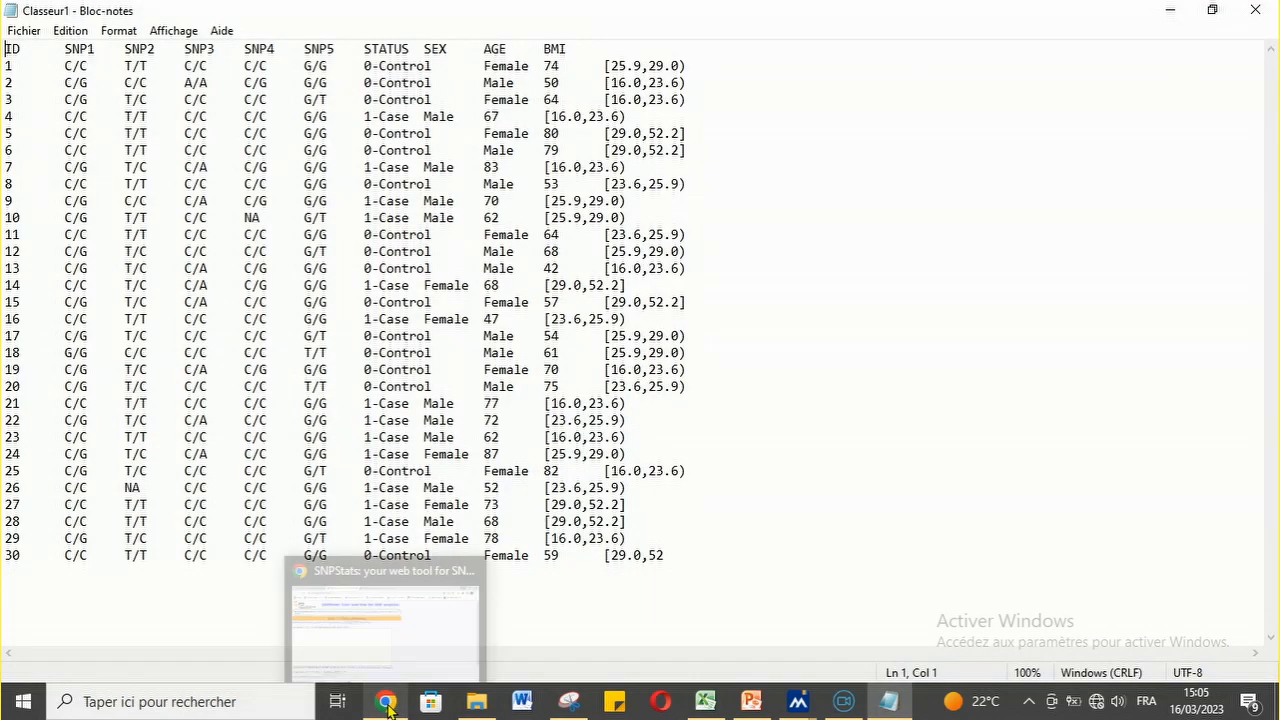
Examine in Notepad how missing genotypes are coded in Classeur1, and return to the SNPStats form in Chrome
click(389, 703)
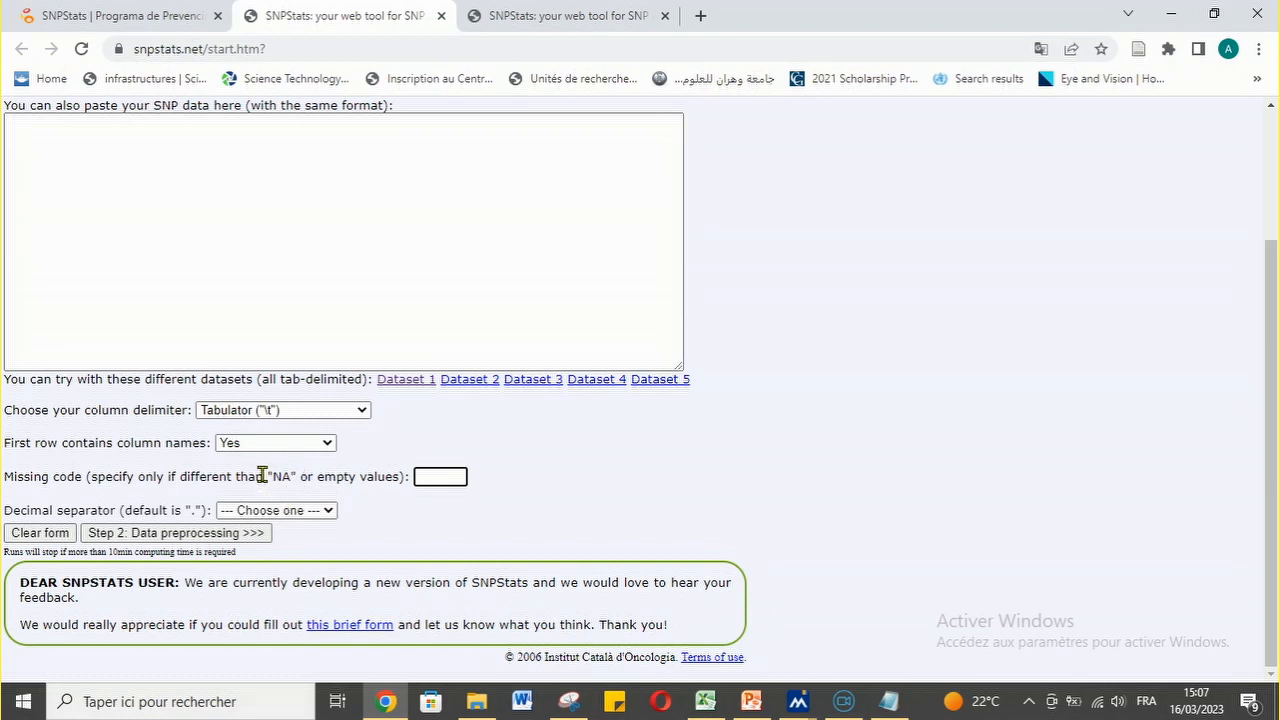
click(886, 703)
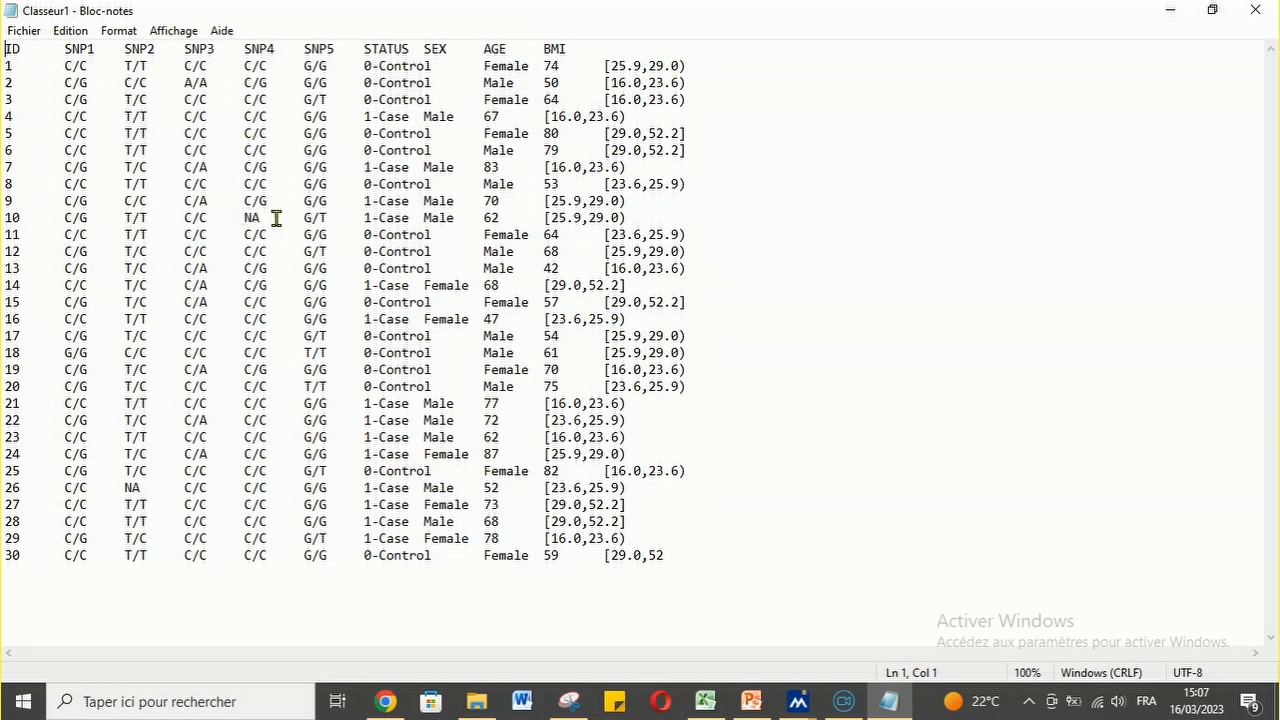
click(385, 701)
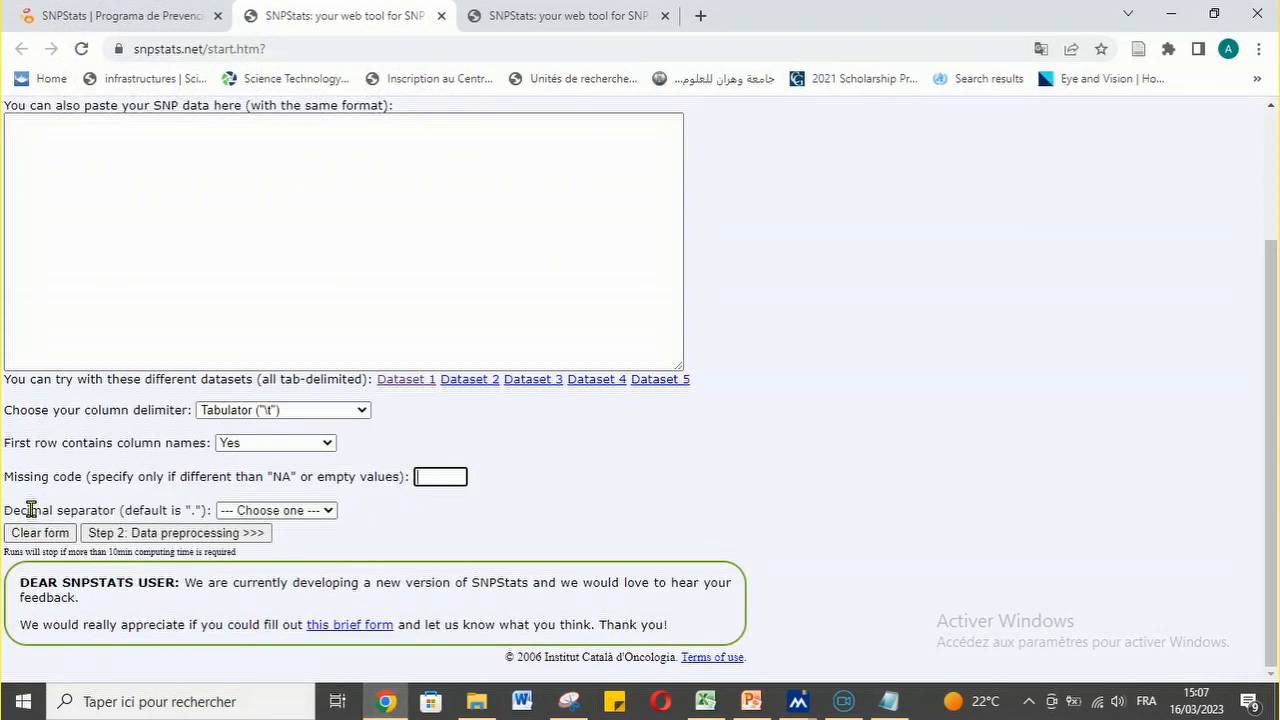
Leave the missing code empty, set the decimal separator to Dot (".") and proceed to Step 2: Data preprocessing
key(Tab)
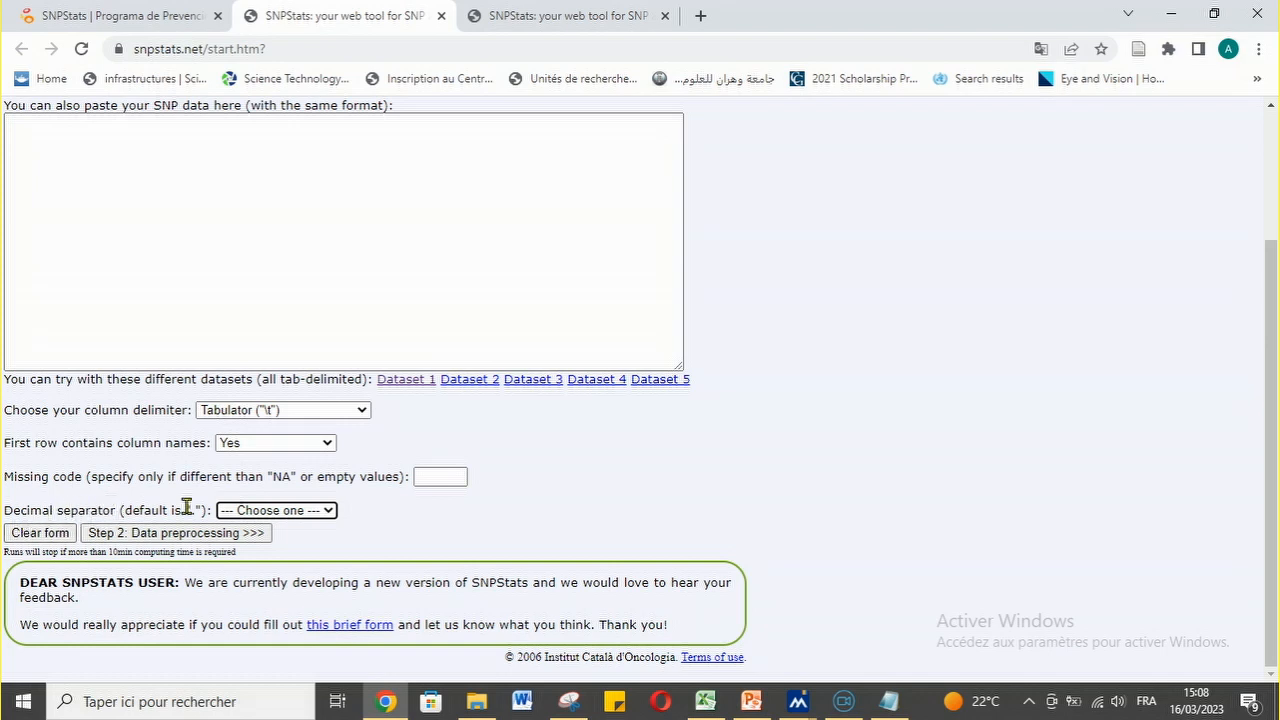
click(300, 513)
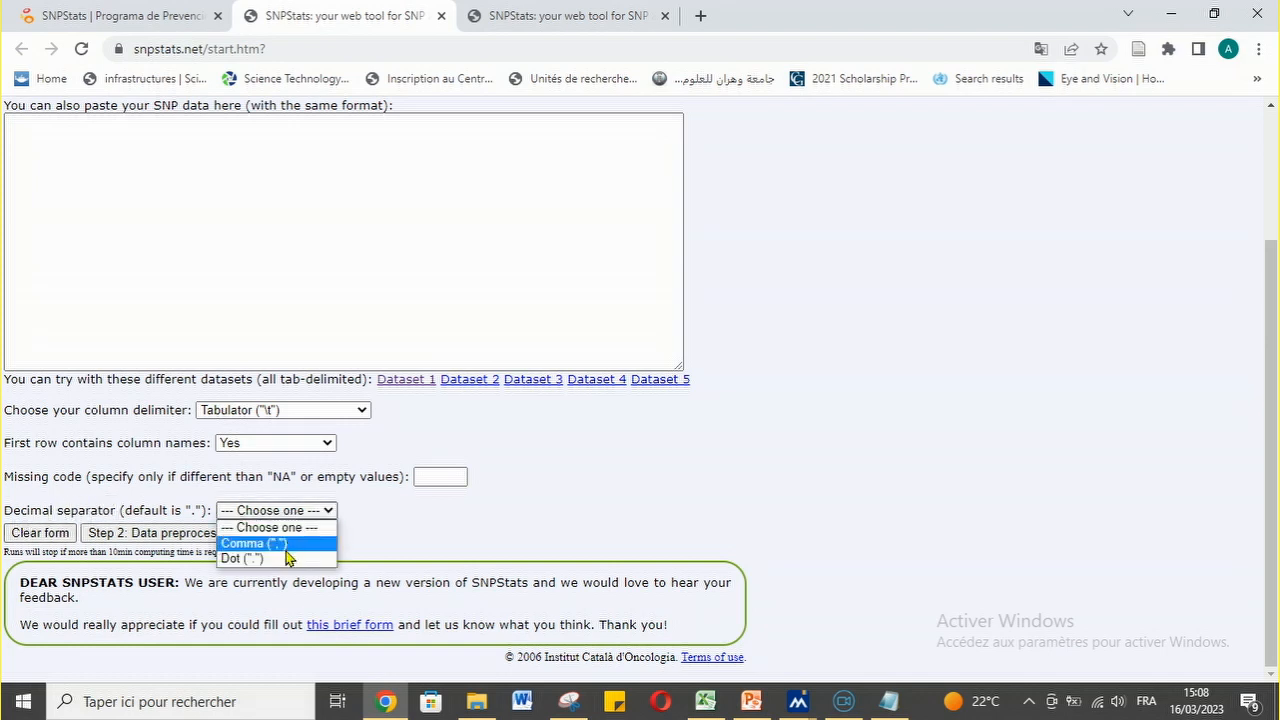
click(292, 559)
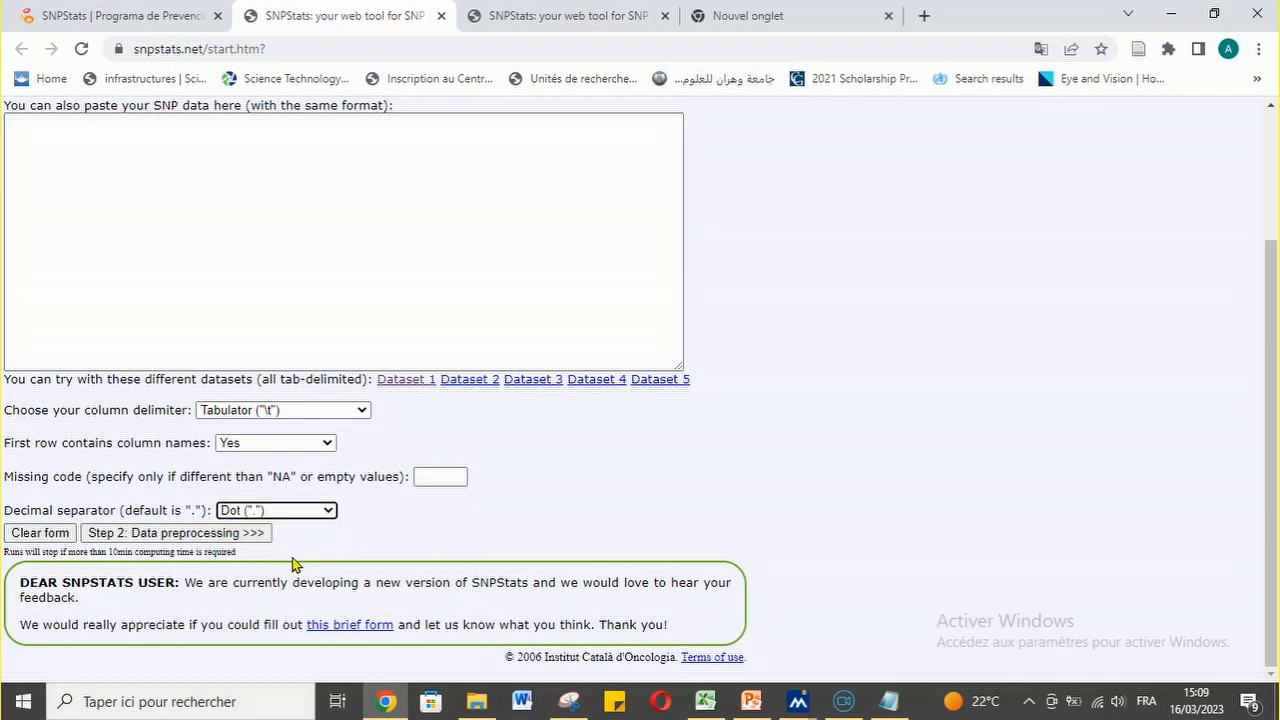
click(212, 535)
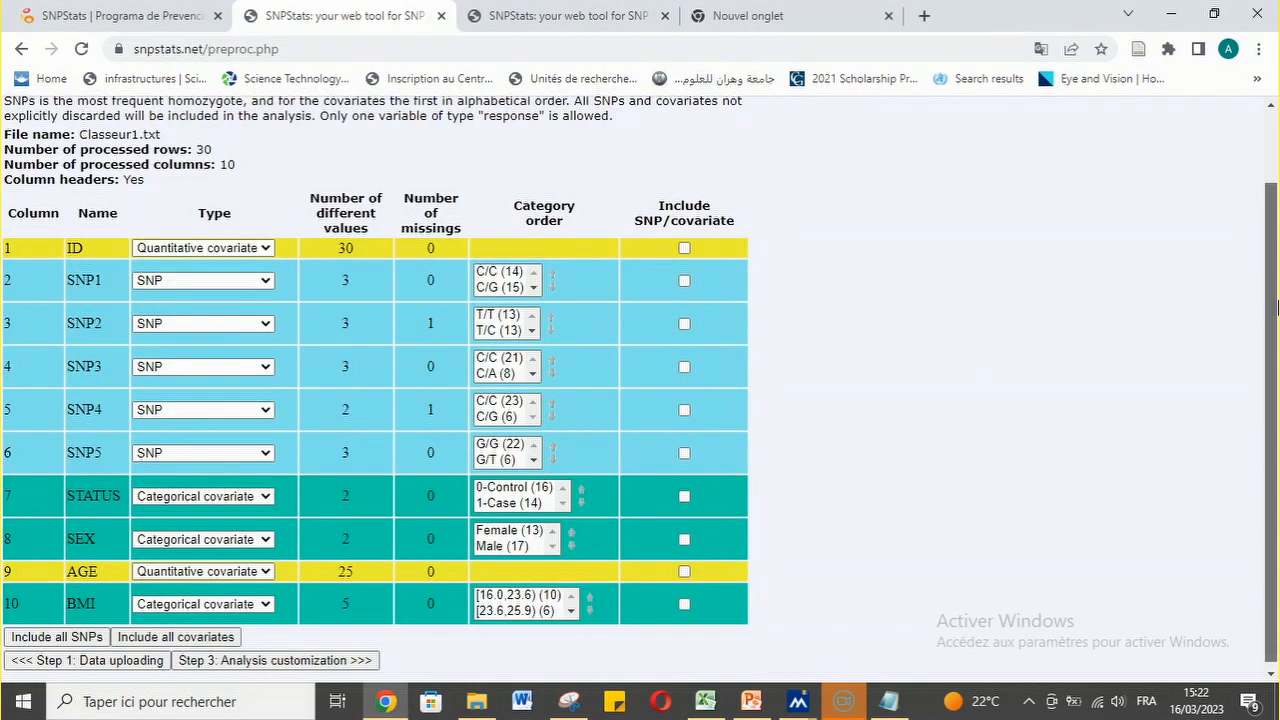
Include SNP1, SNP2, SNP4 and STATUS, set the STATUS type to Response, and proceed to Step 3: Analysis customization
scroll(1277, 220, up, 1)
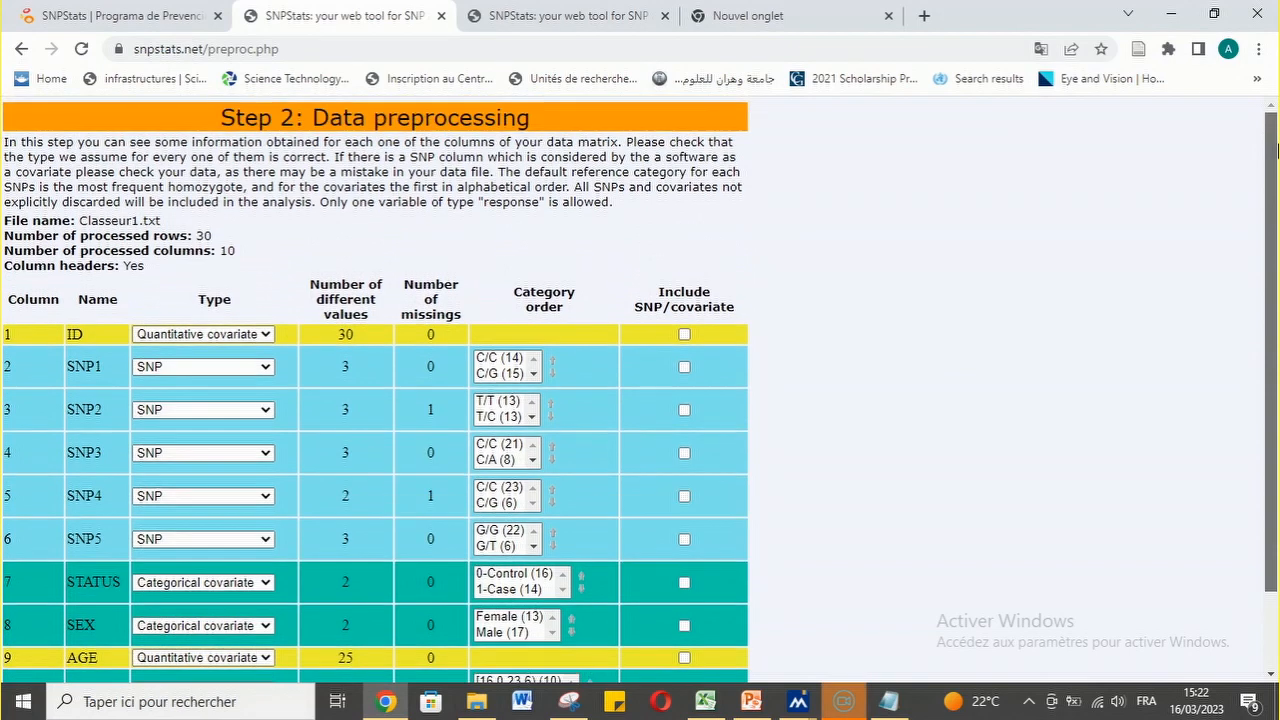
scroll(1277, 220, down, 2)
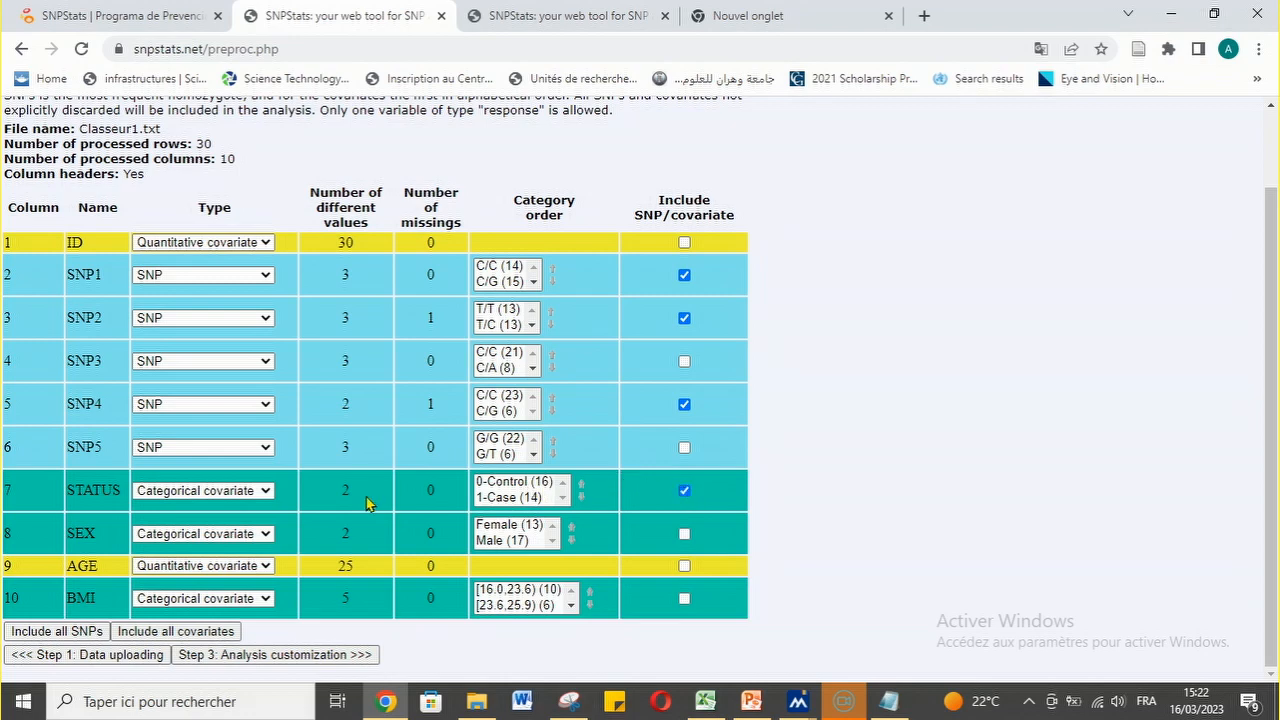
click(265, 492)
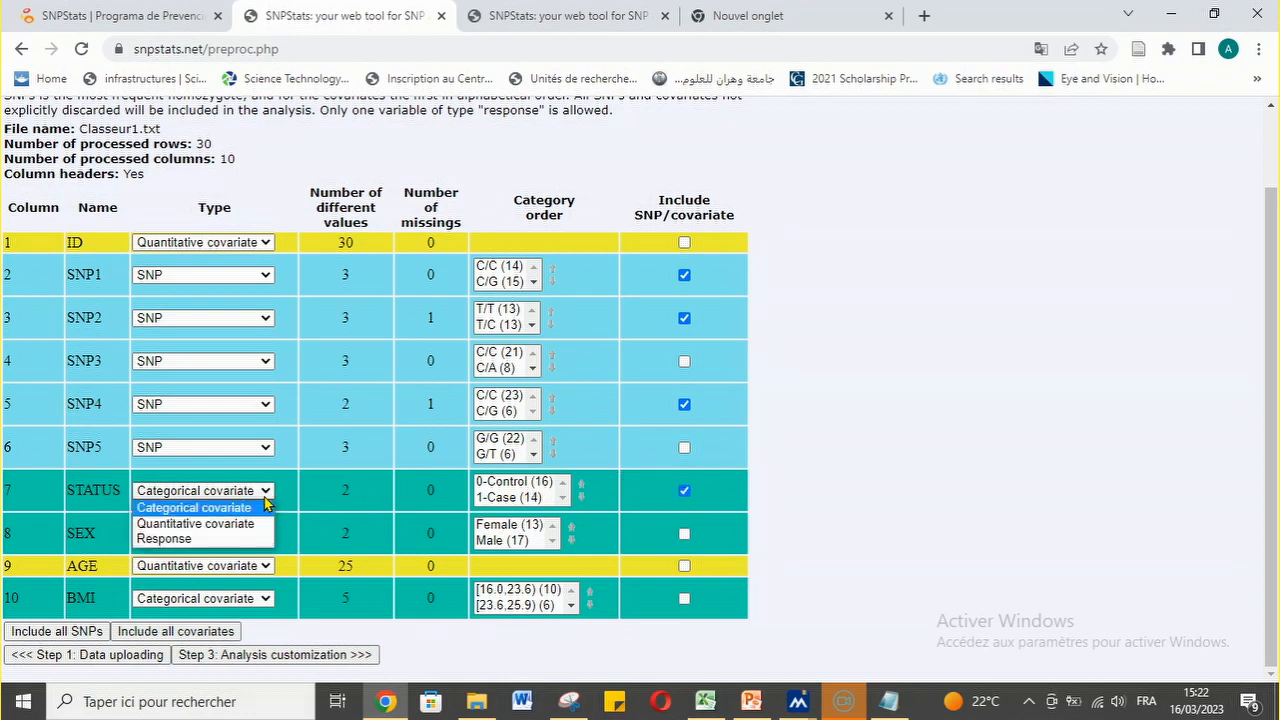
click(222, 538)
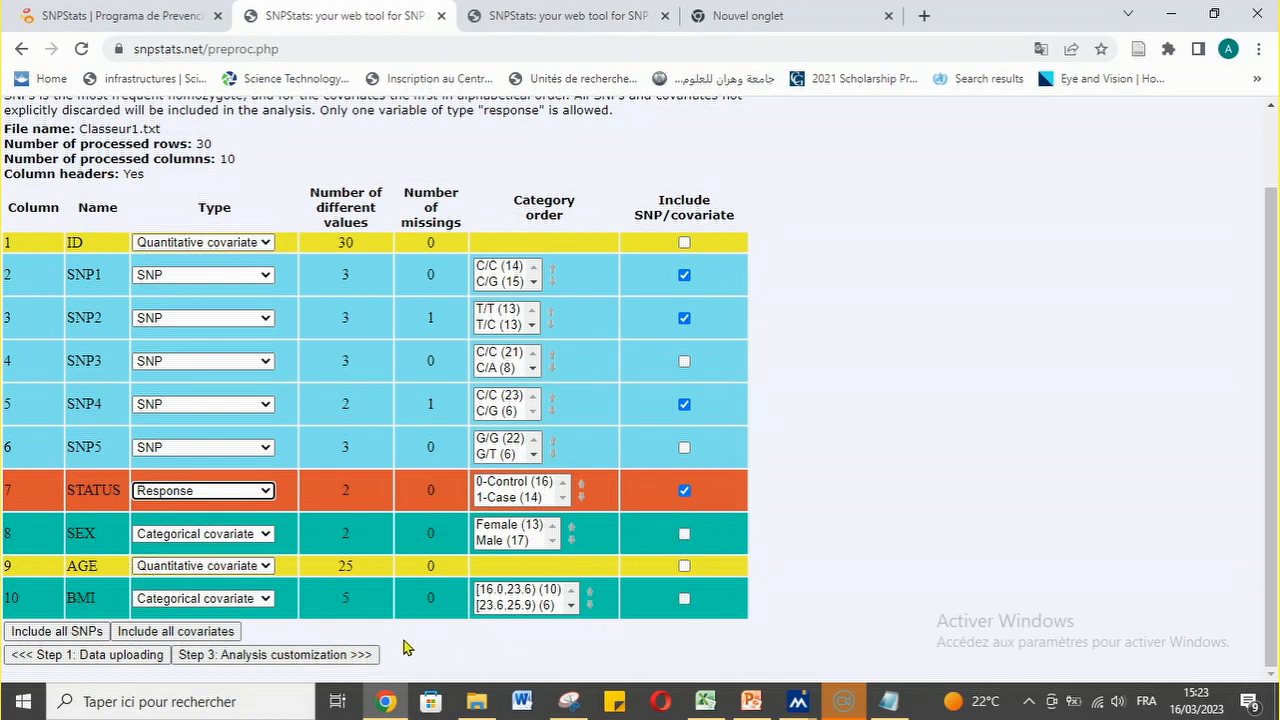
click(266, 656)
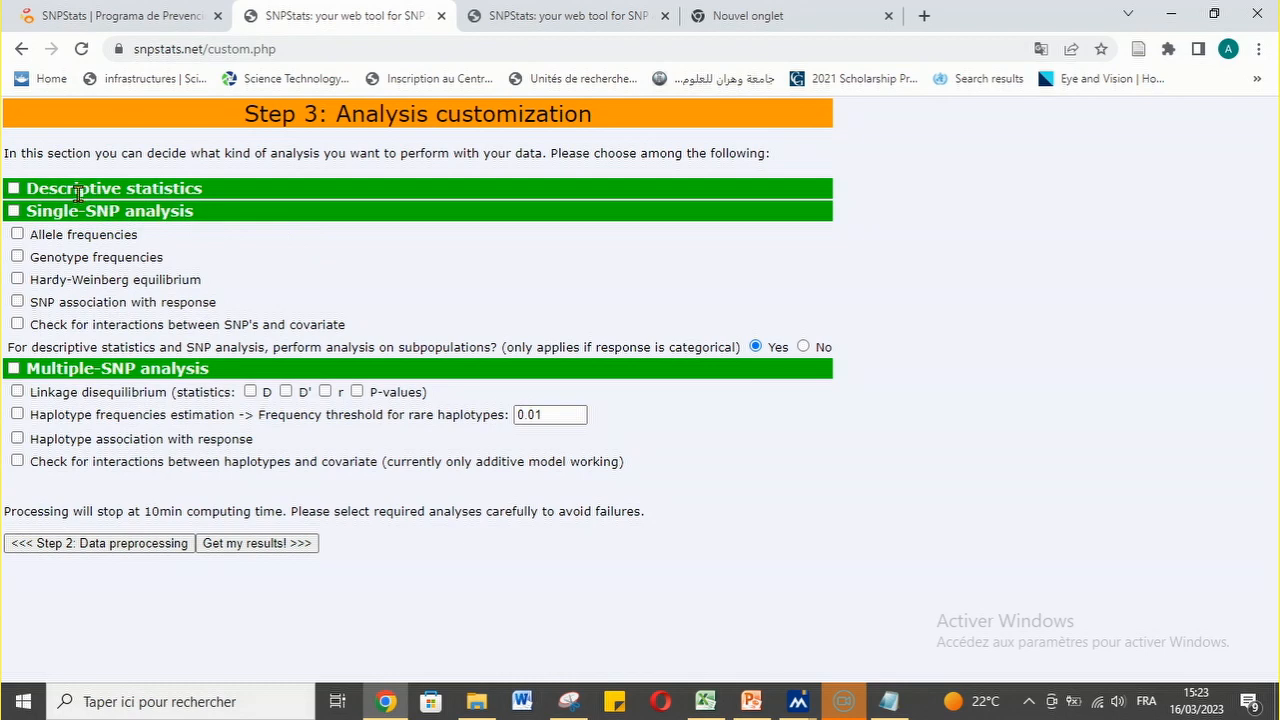
Enable descriptive statistics, all single-SNP analyses except covariate interactions, linkage disequilibrium with D, D', r and P-values, and haplotype frequencies and association
click(13, 189)
click(13, 213)
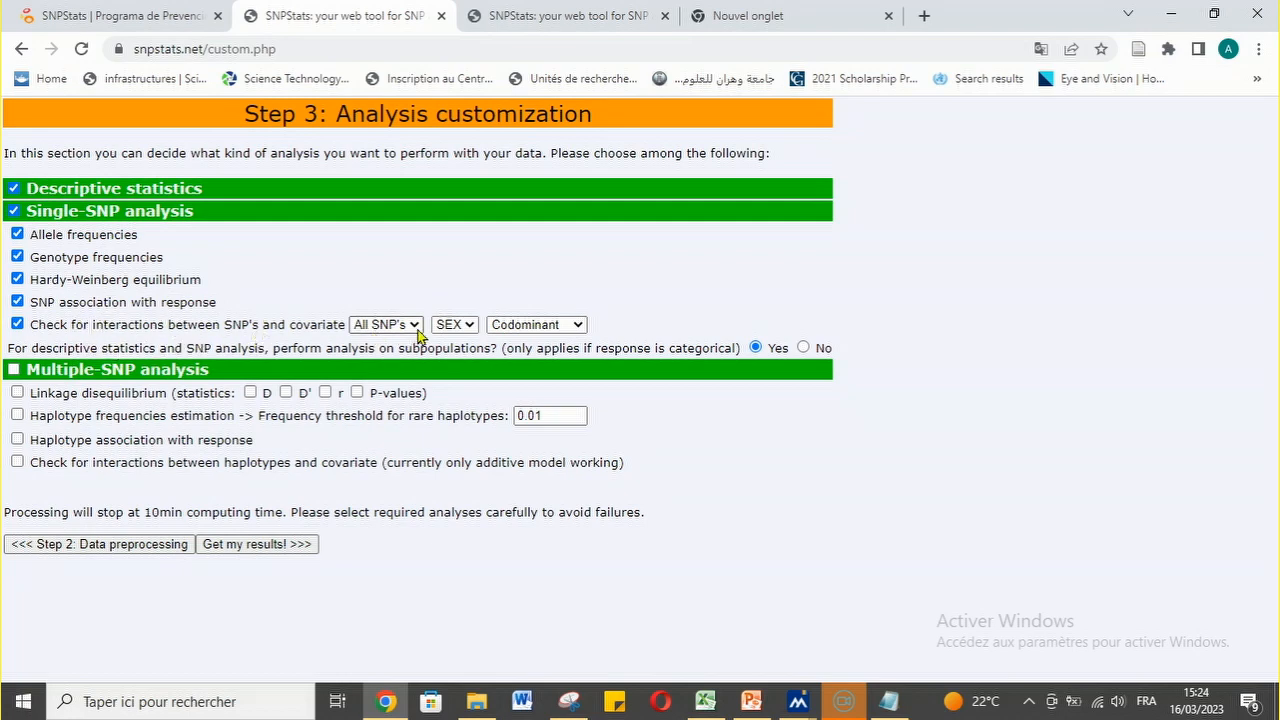
click(16, 325)
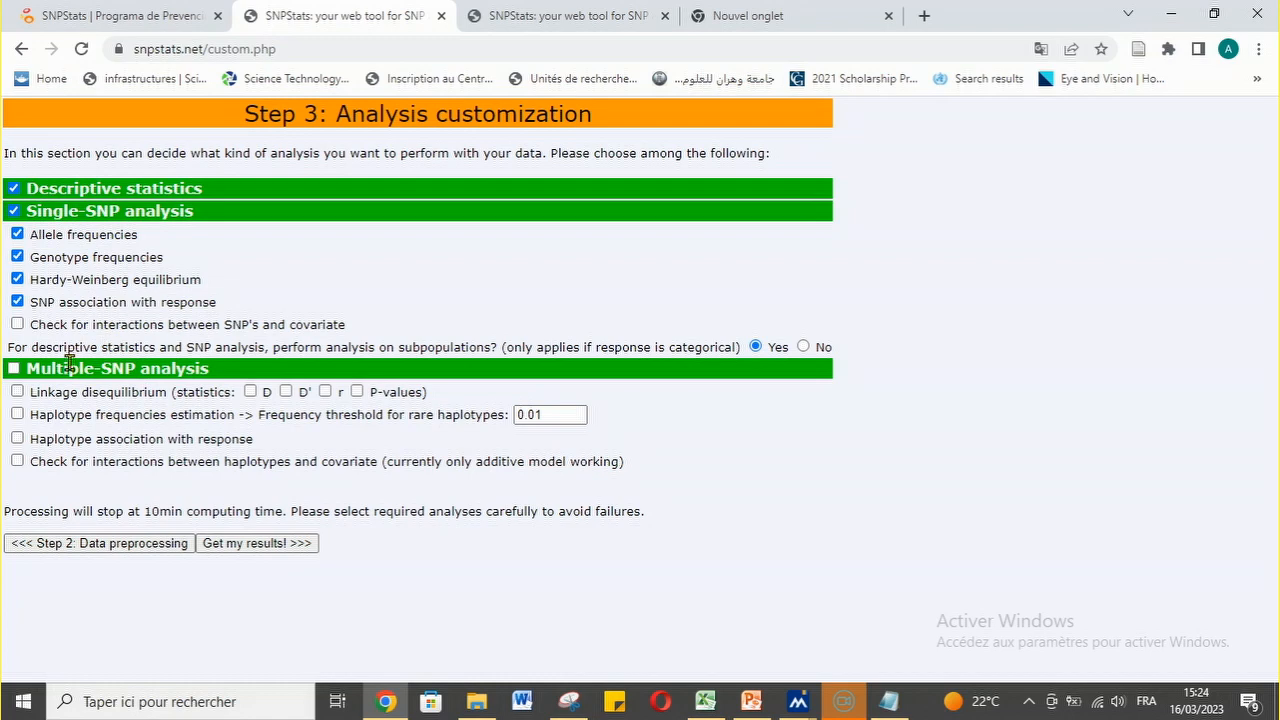
click(17, 391)
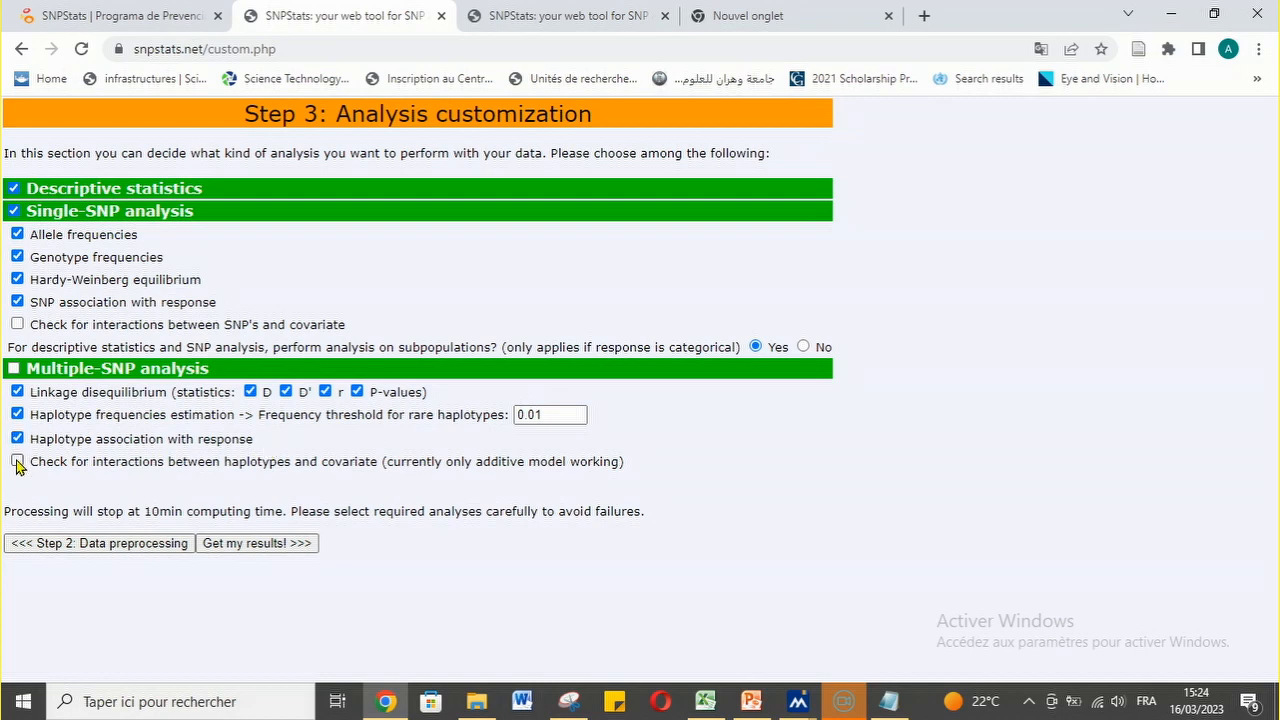
click(17, 462)
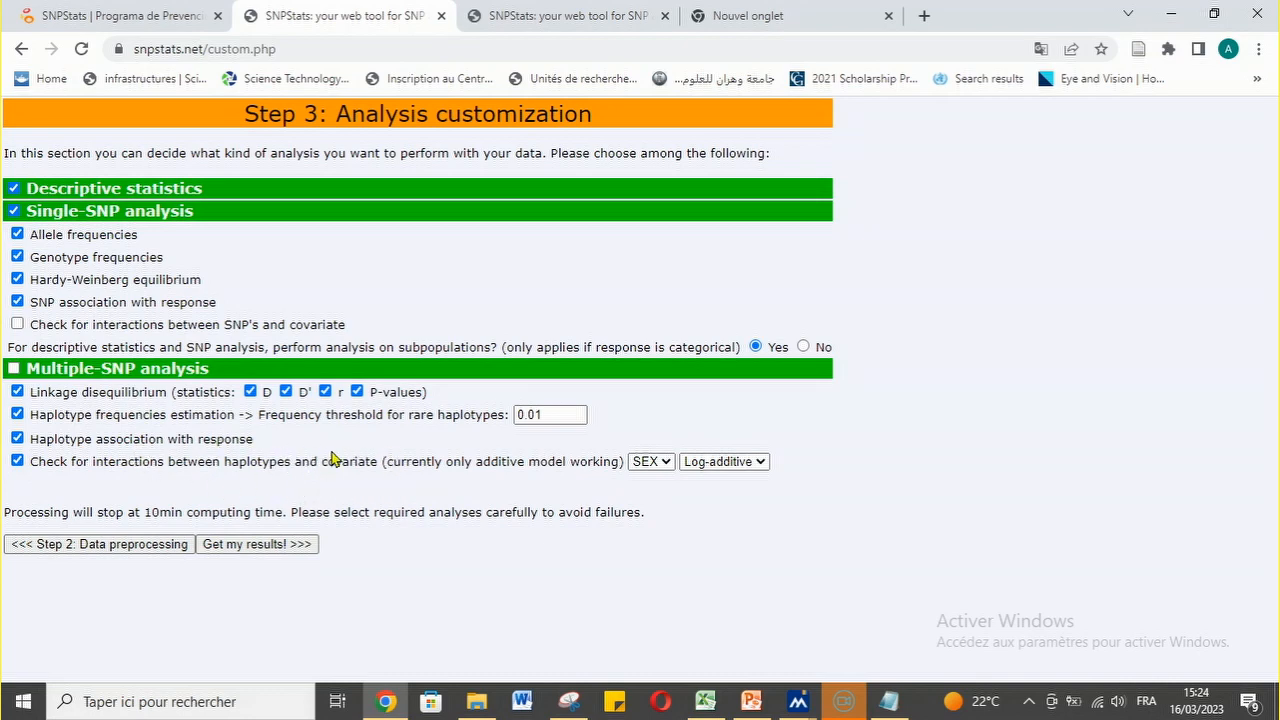
click(656, 465)
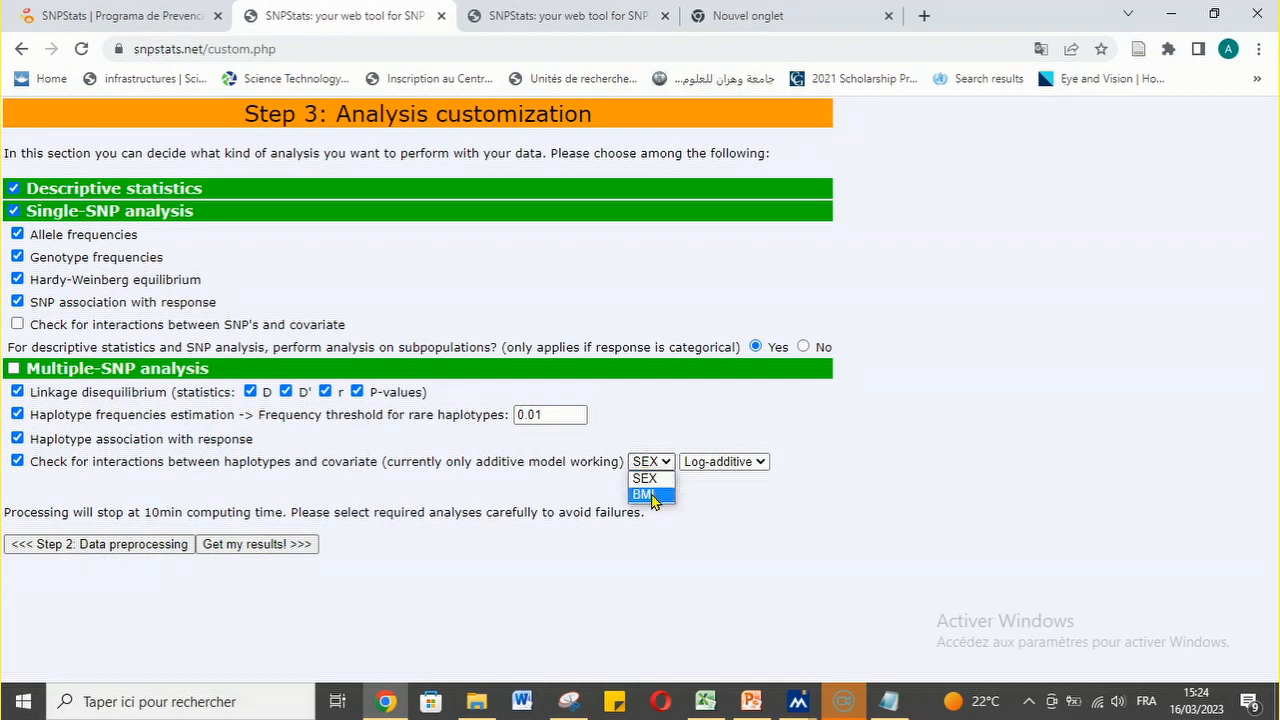
click(17, 461)
click(17, 461)
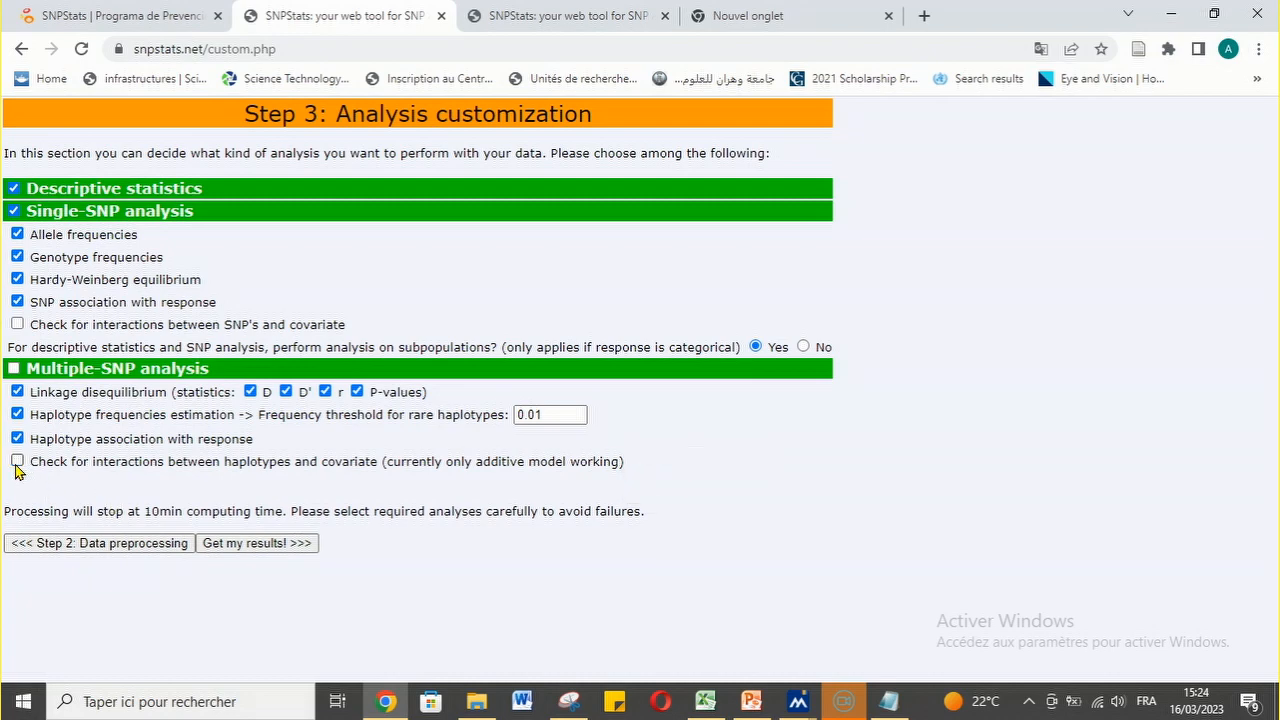
Get the SNPStats results and examine the descriptive statistics, SNP1 frequency and association tables, linkage disequilibrium statistics and haplotype tables
click(258, 545)
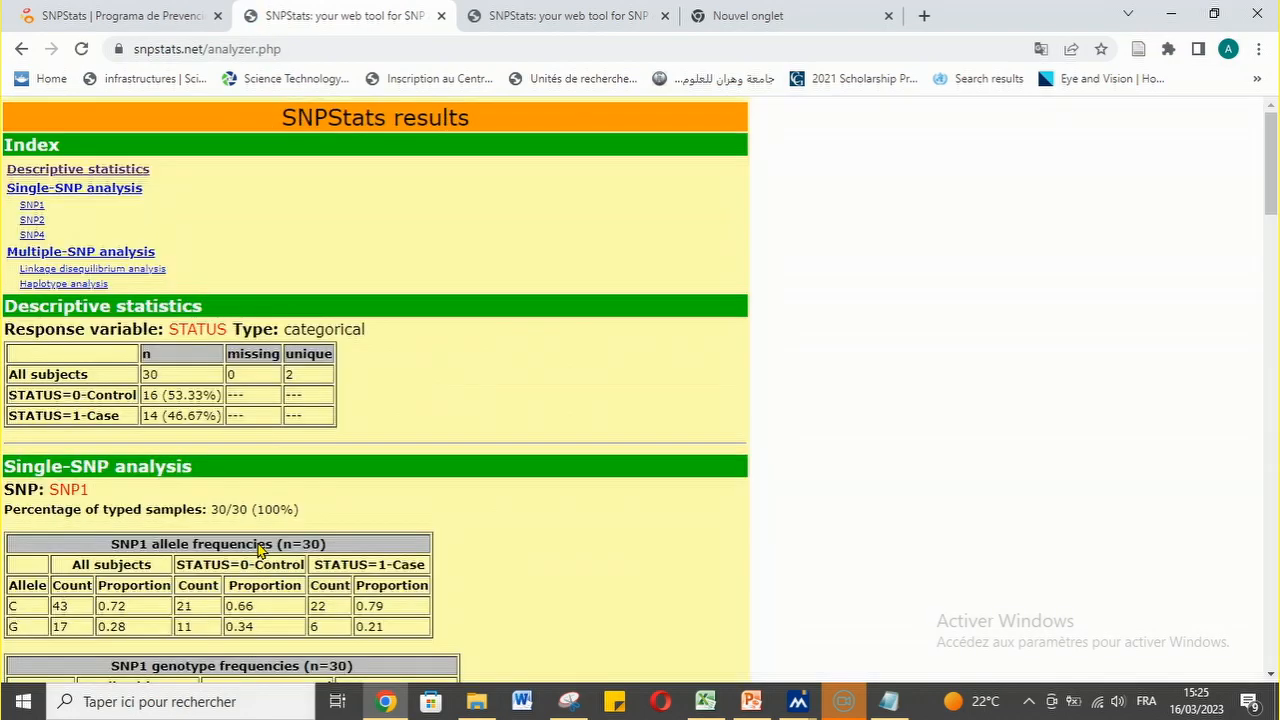
drag(1274, 168, 1272, 120)
drag(1274, 200, 1274, 260)
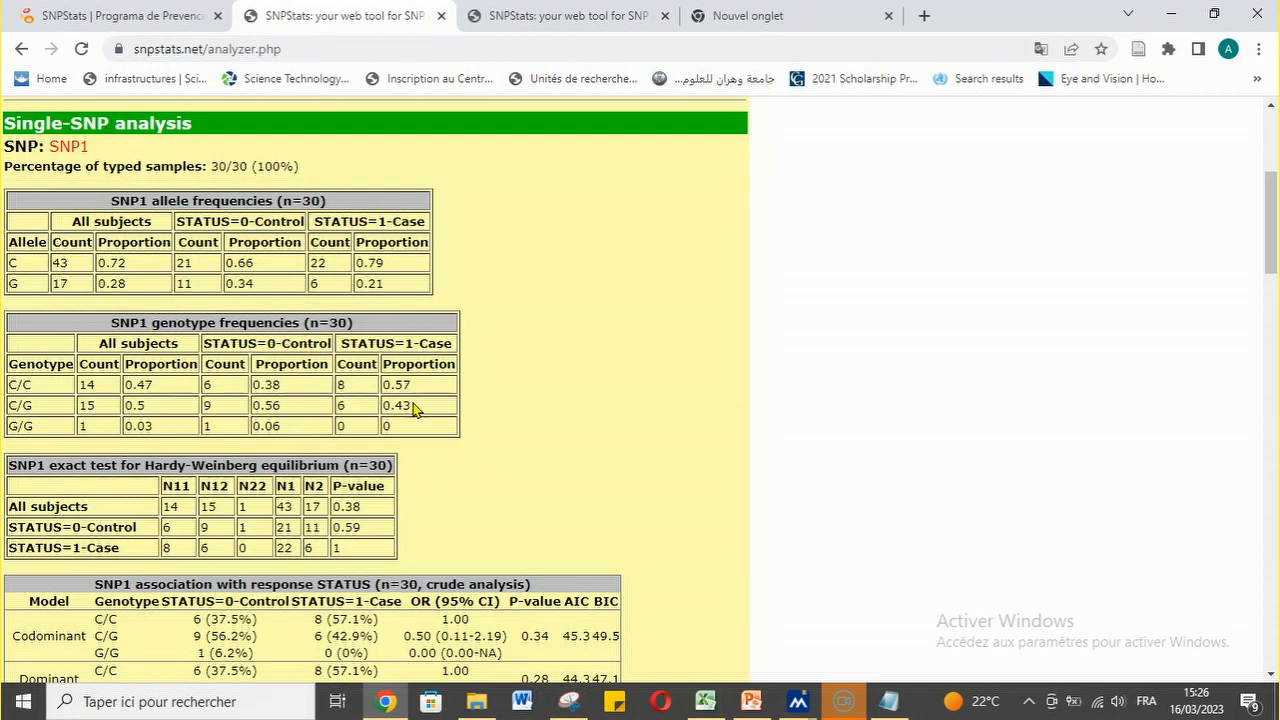
drag(1275, 215, 1275, 265)
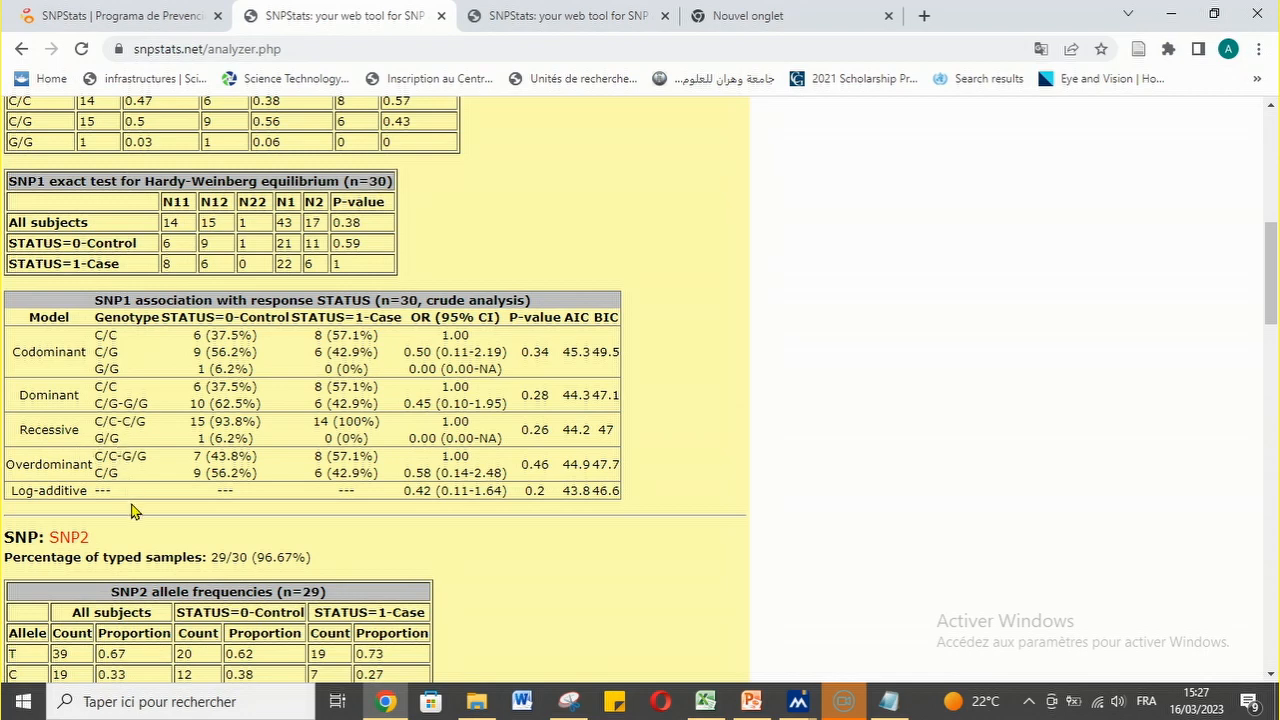
drag(1277, 288, 1272, 575)
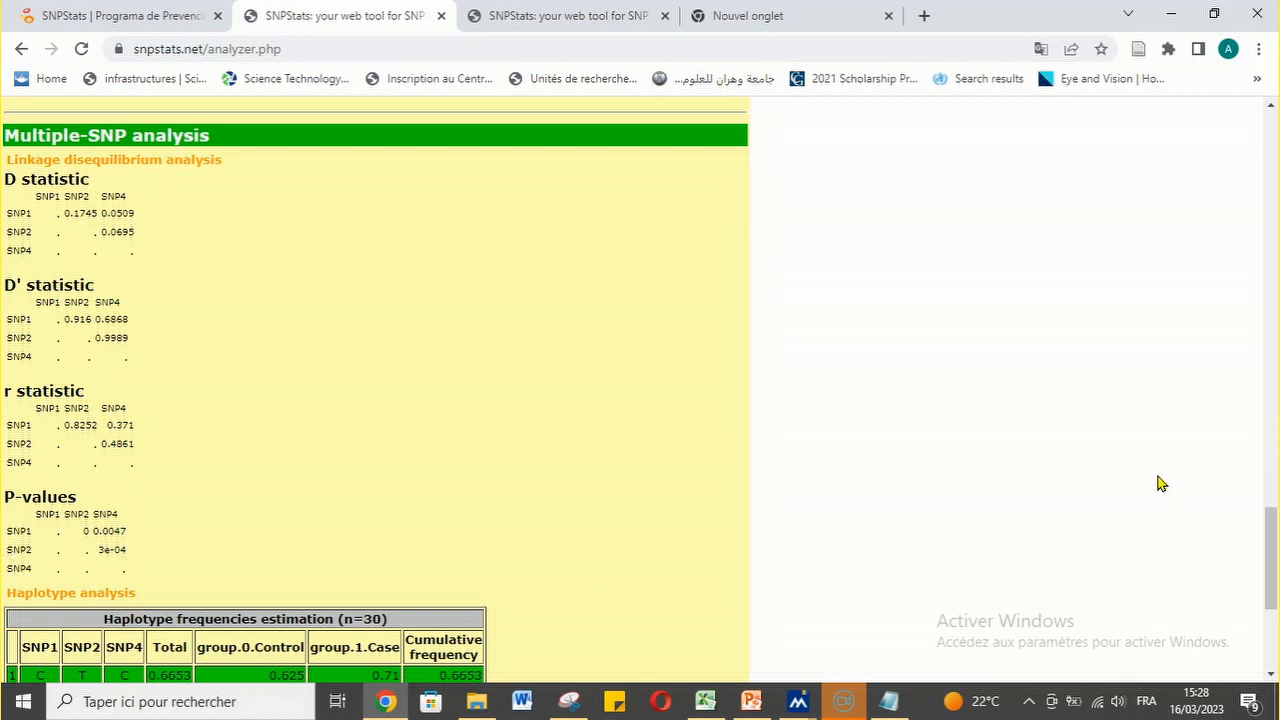
drag(1272, 570, 1272, 608)
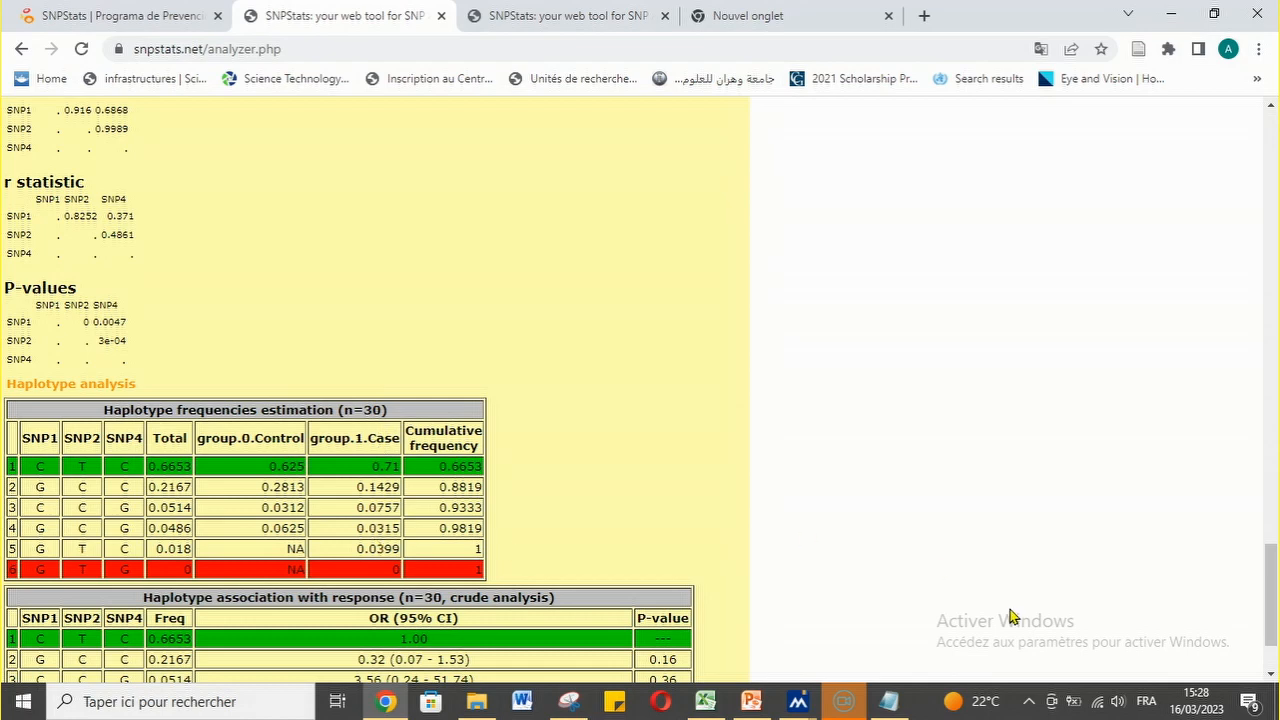
scroll(1270, 590, down, 2)
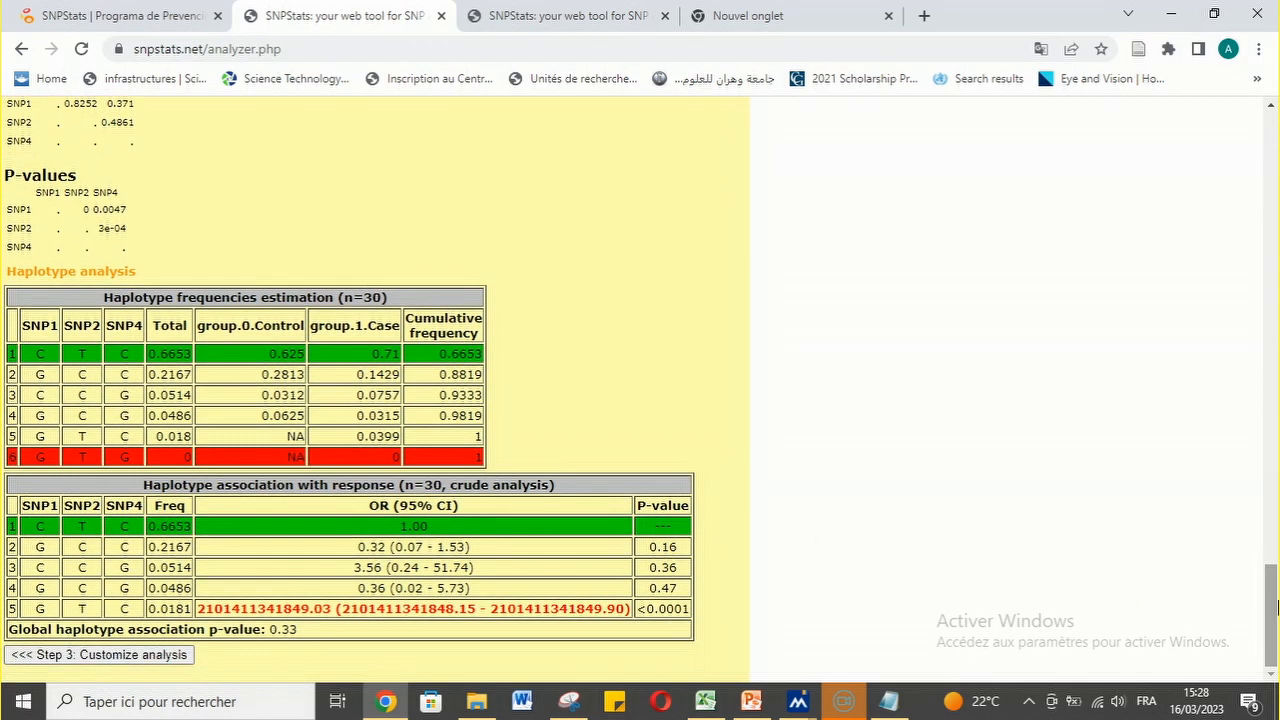